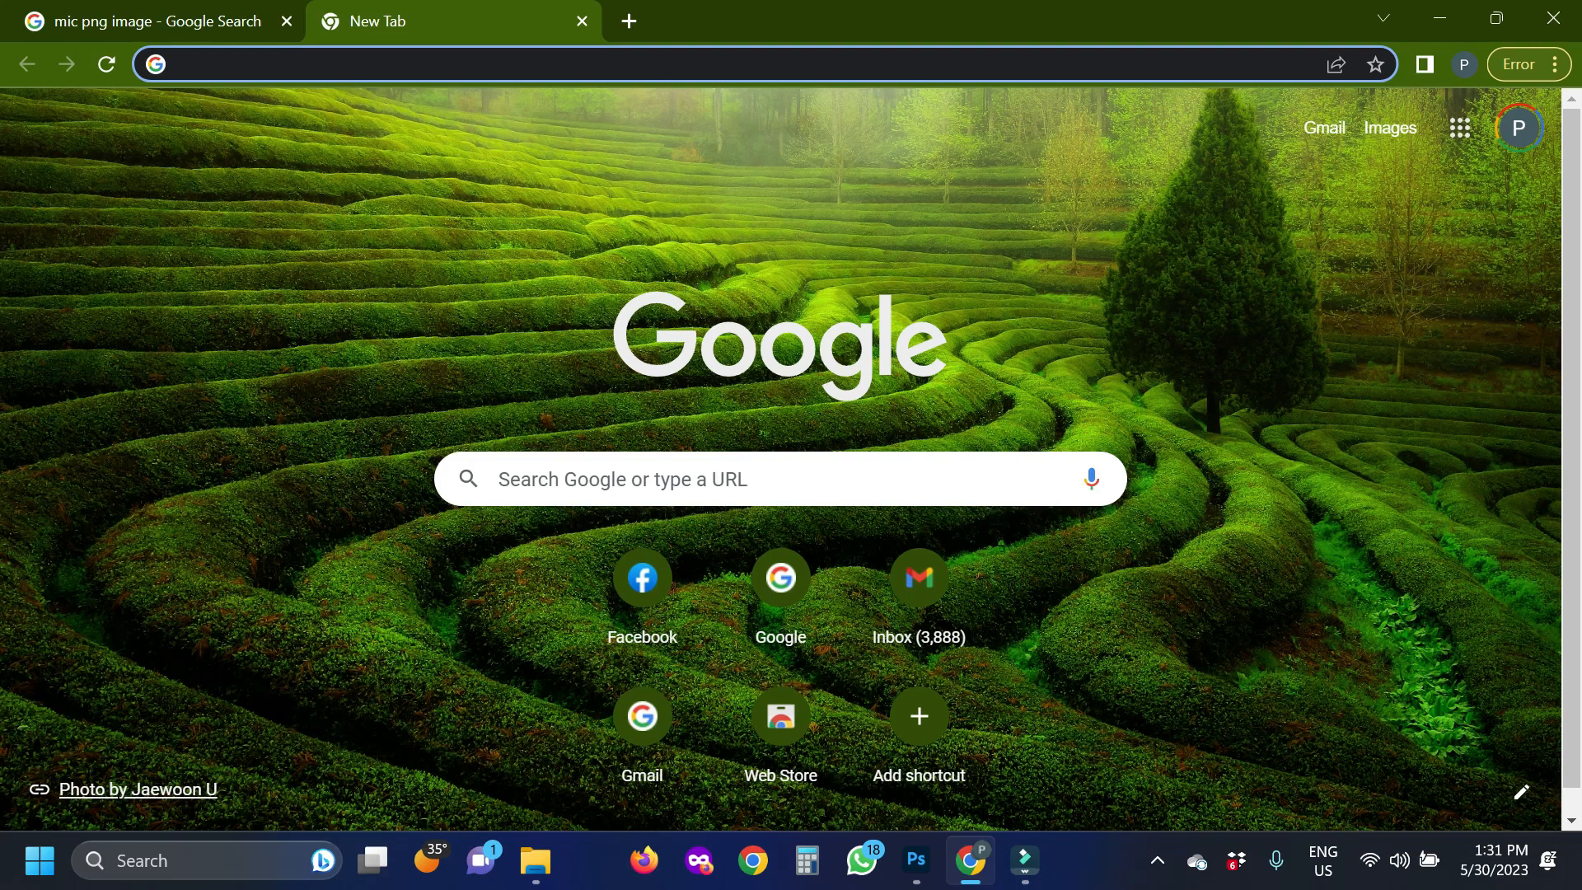
Step: Search Google Images for "mic png image" and open the preview of PNGWing's multicoloured gradient microphone
click(185, 10)
scroll(715, 442, up, 2)
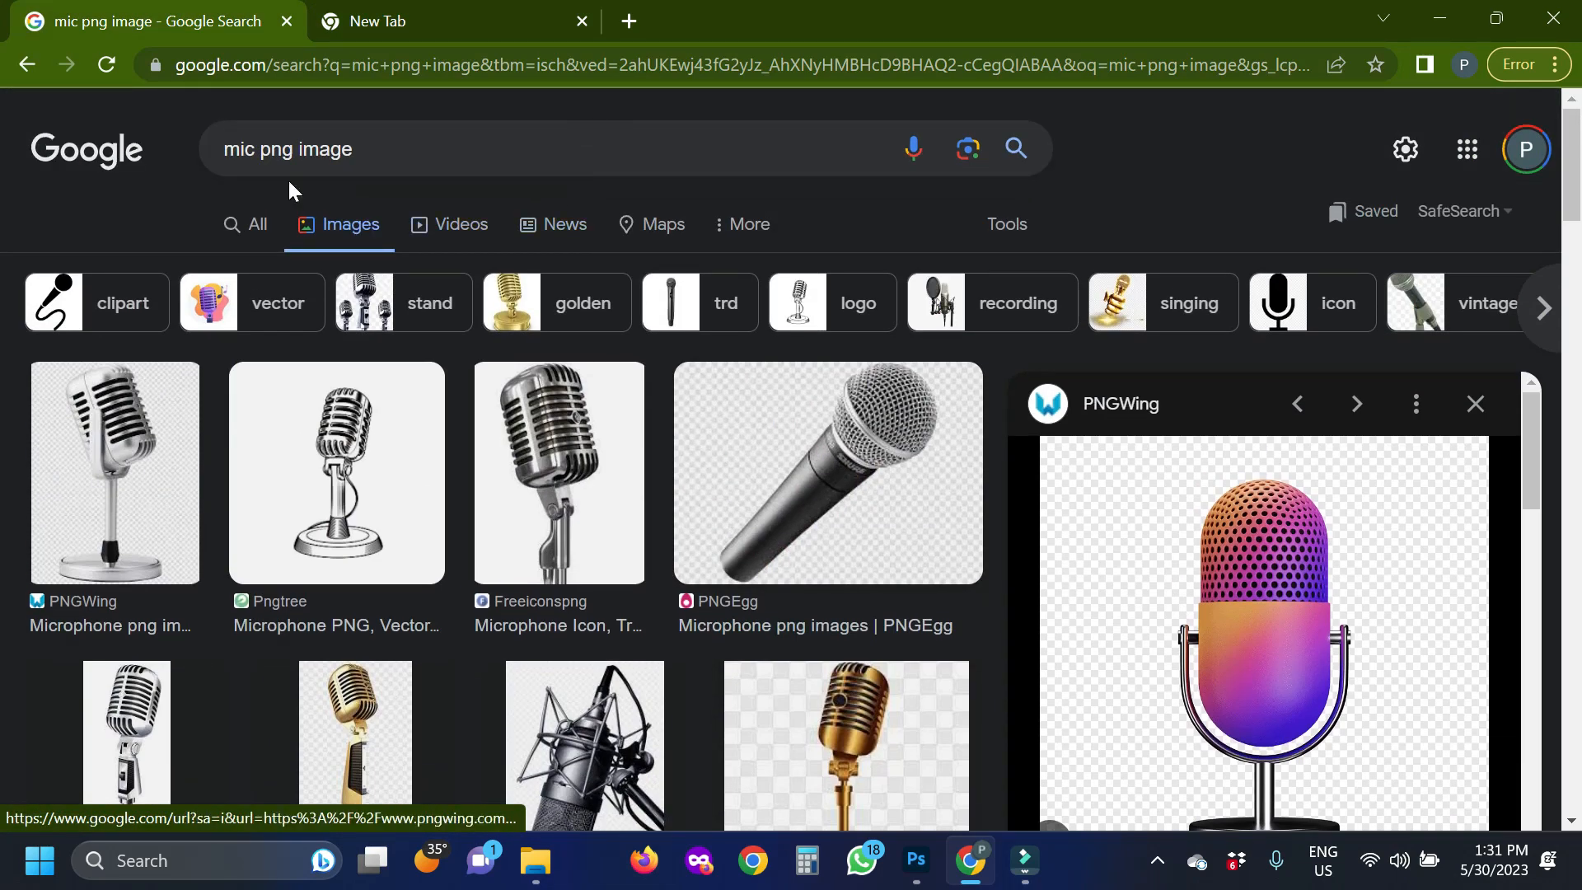
click(357, 151)
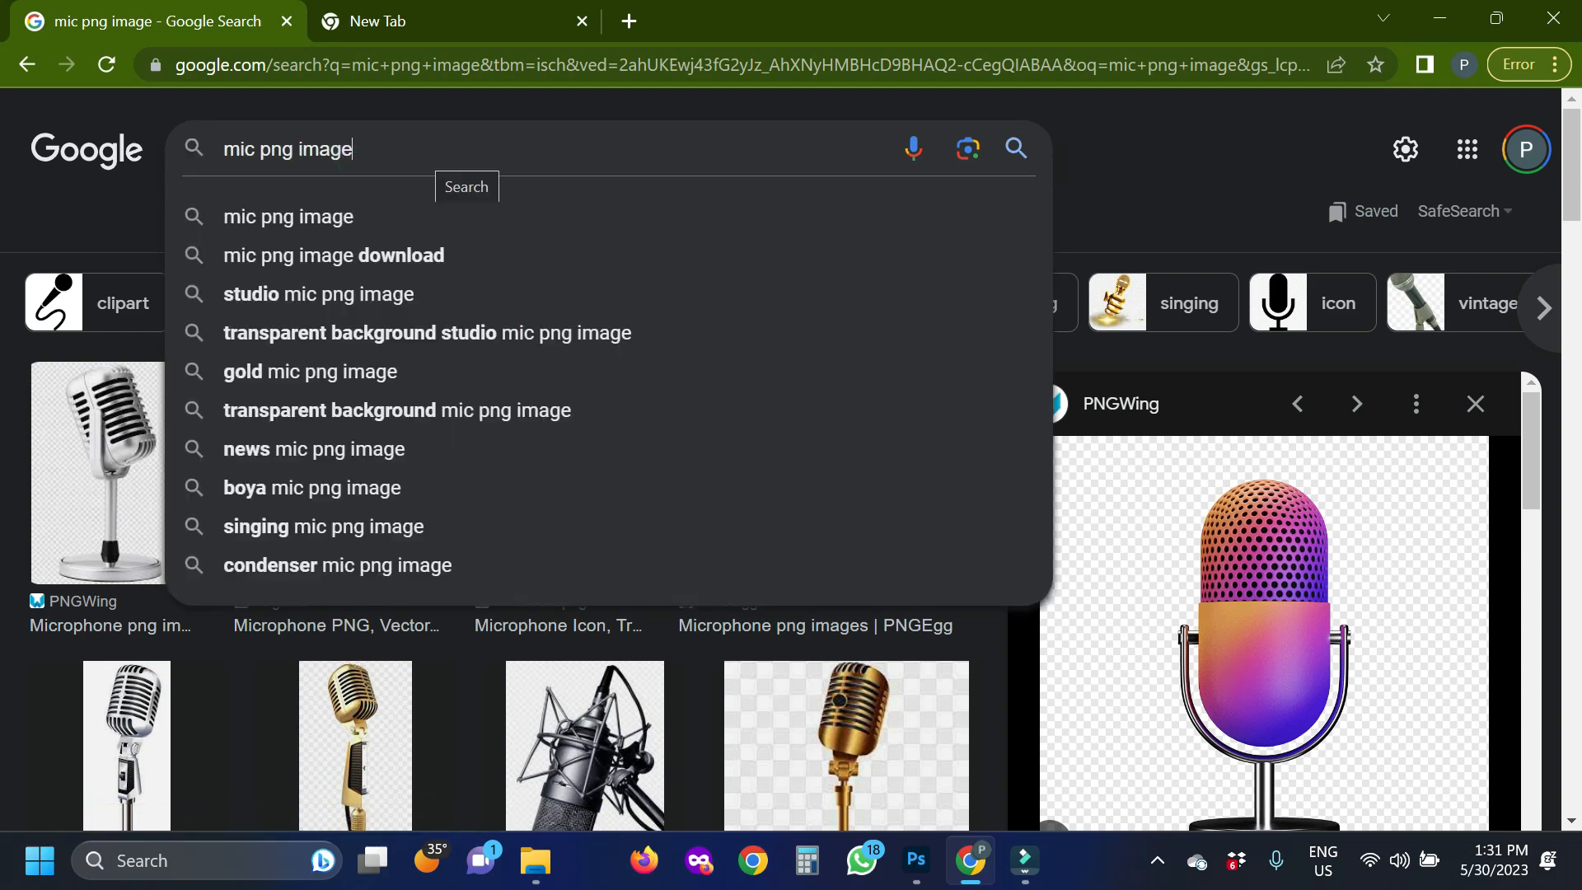
click(1019, 147)
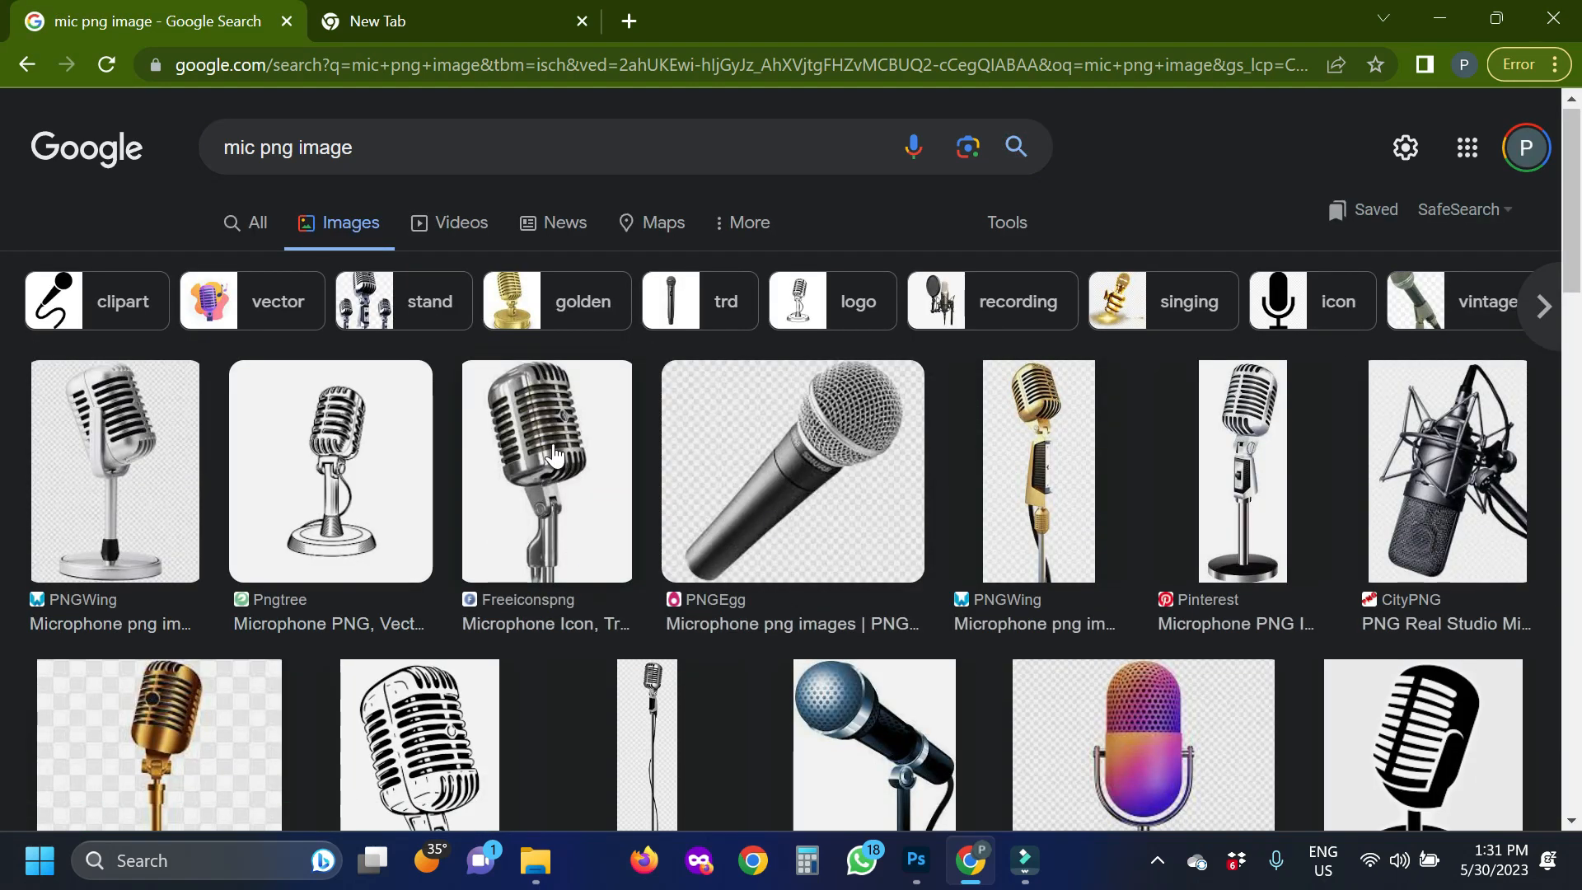
scroll(551, 454, down, 3)
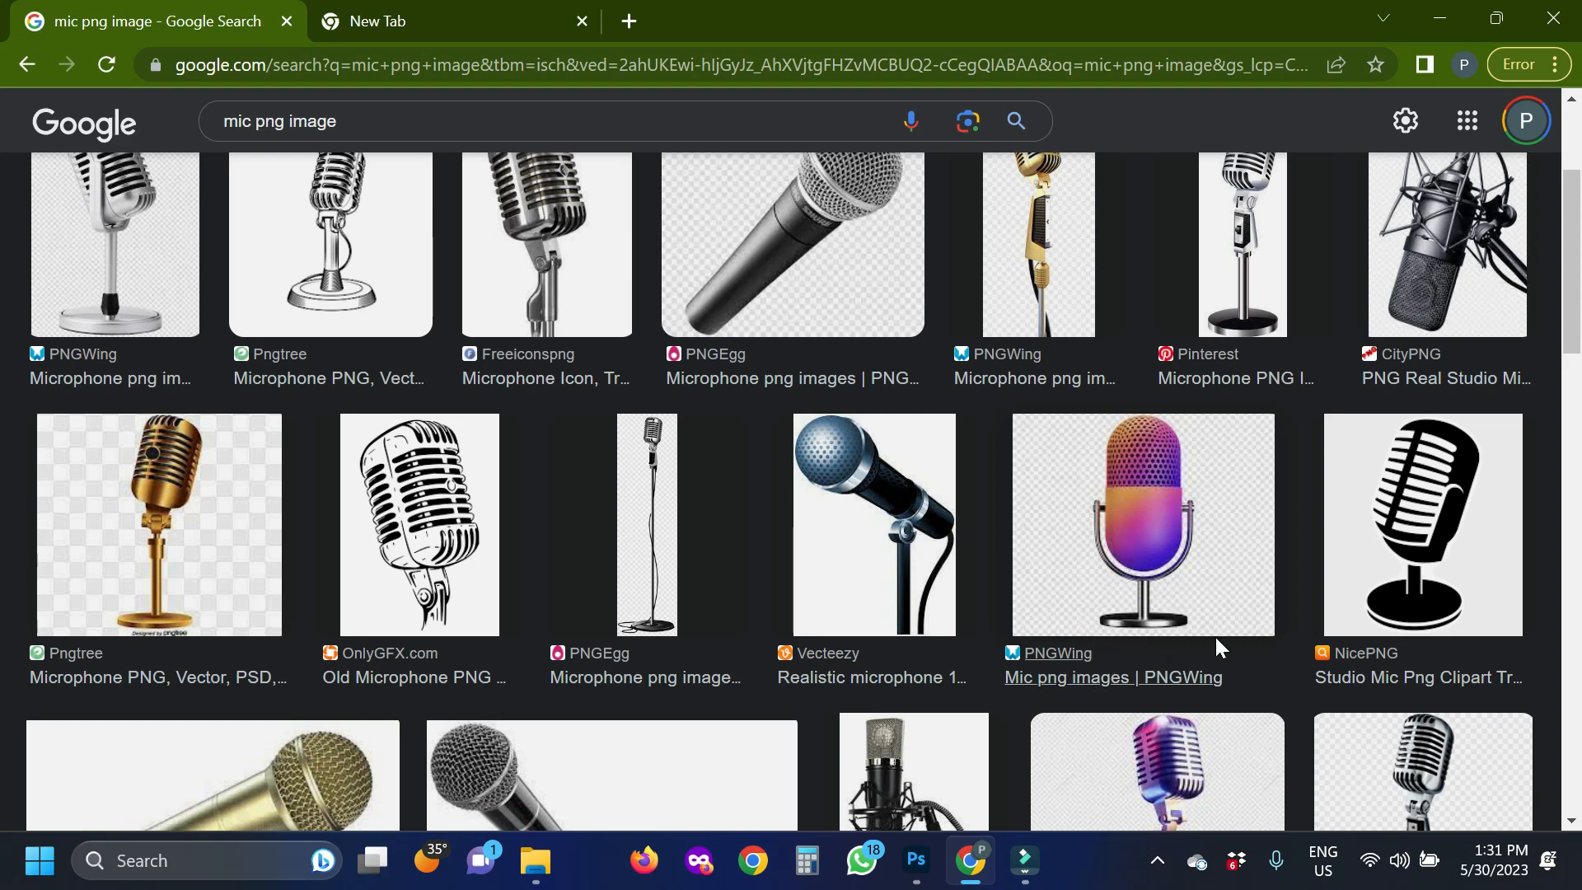
click(1155, 544)
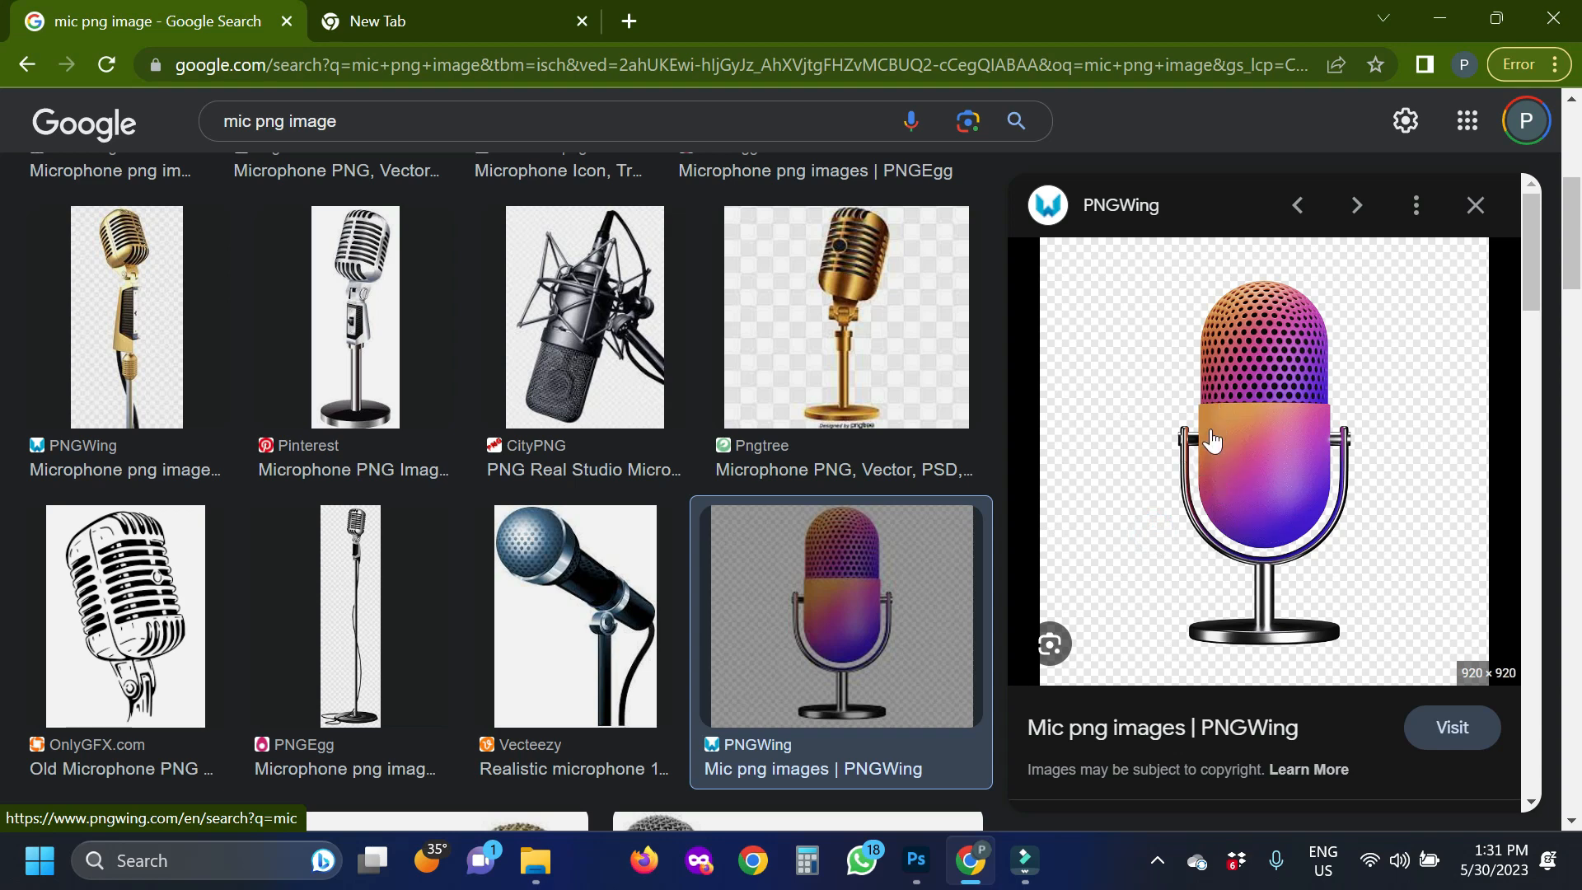
Step: Save the gradient microphone image to Downloads as a PNG named png-transparent-mic-gradient-color-3d-icon
right_click(1246, 428)
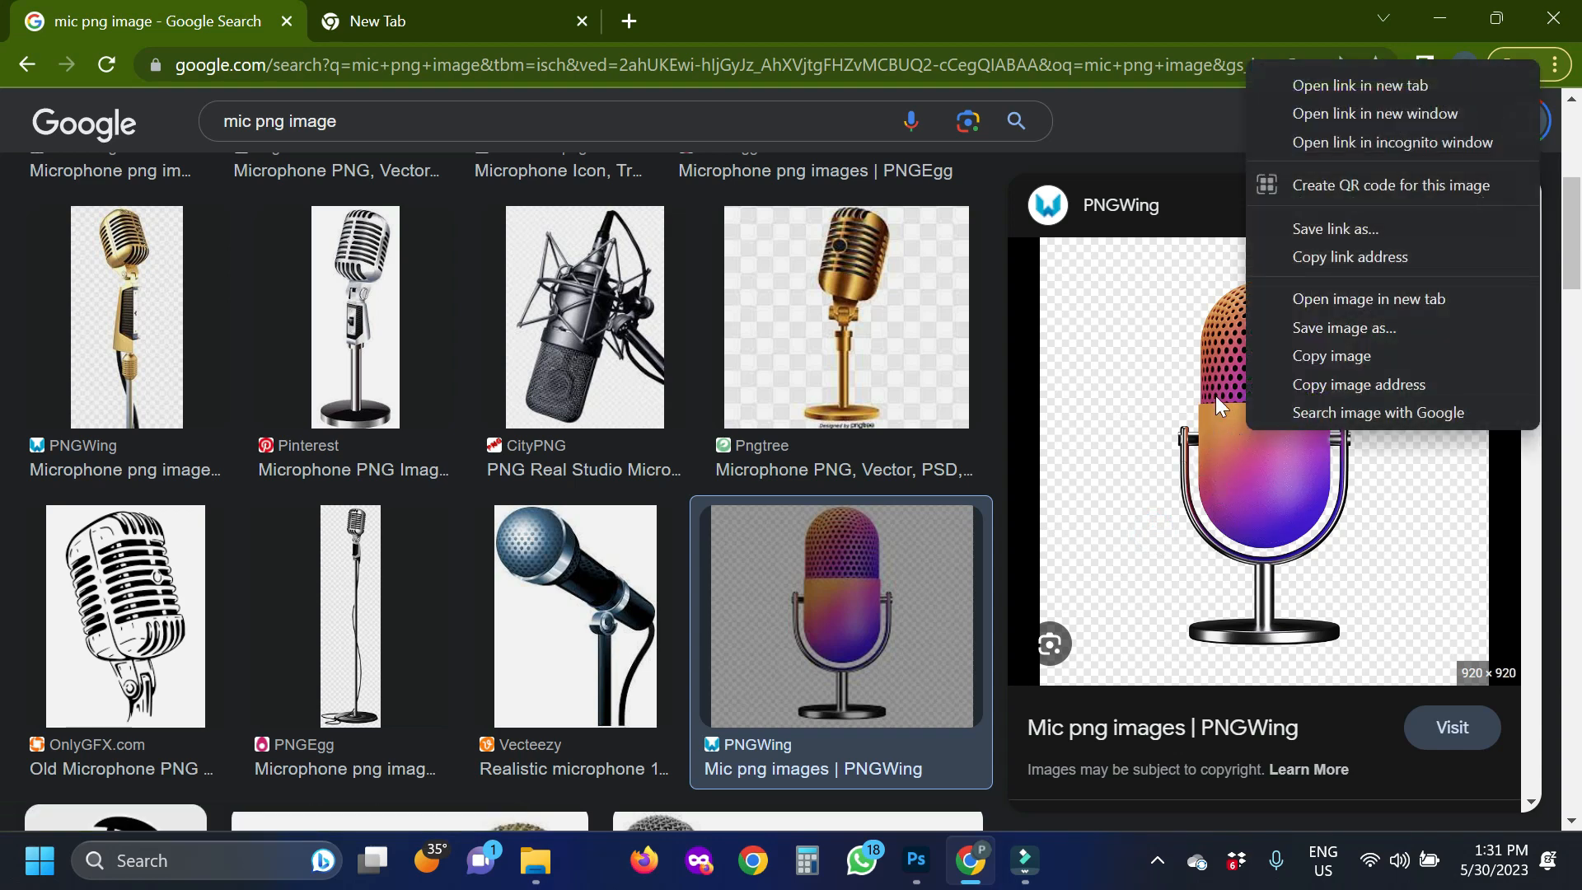
click(1329, 328)
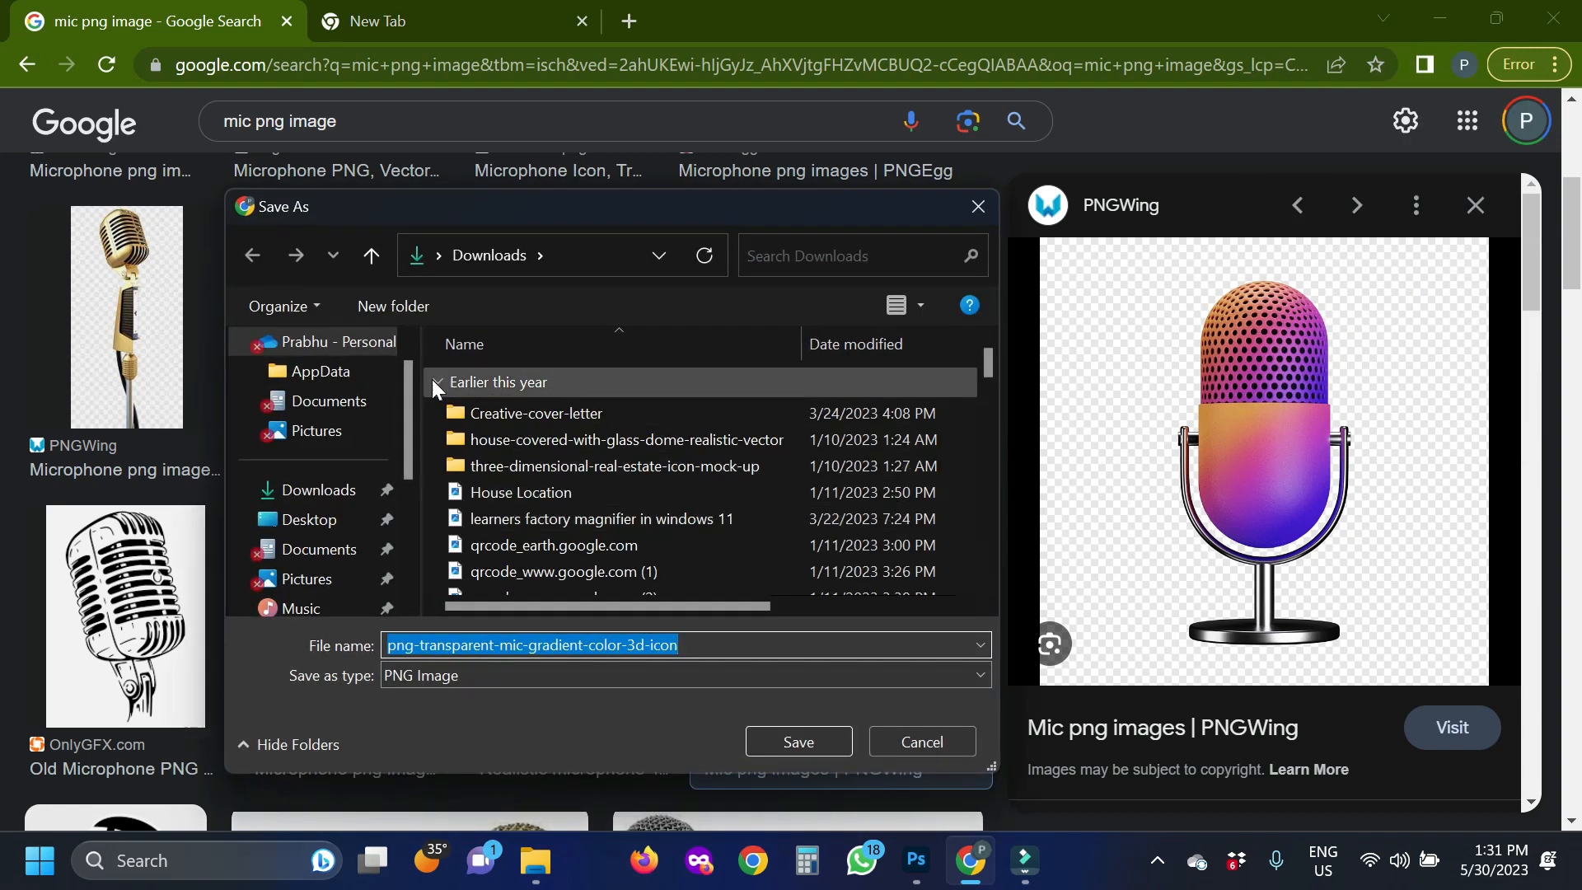
click(345, 493)
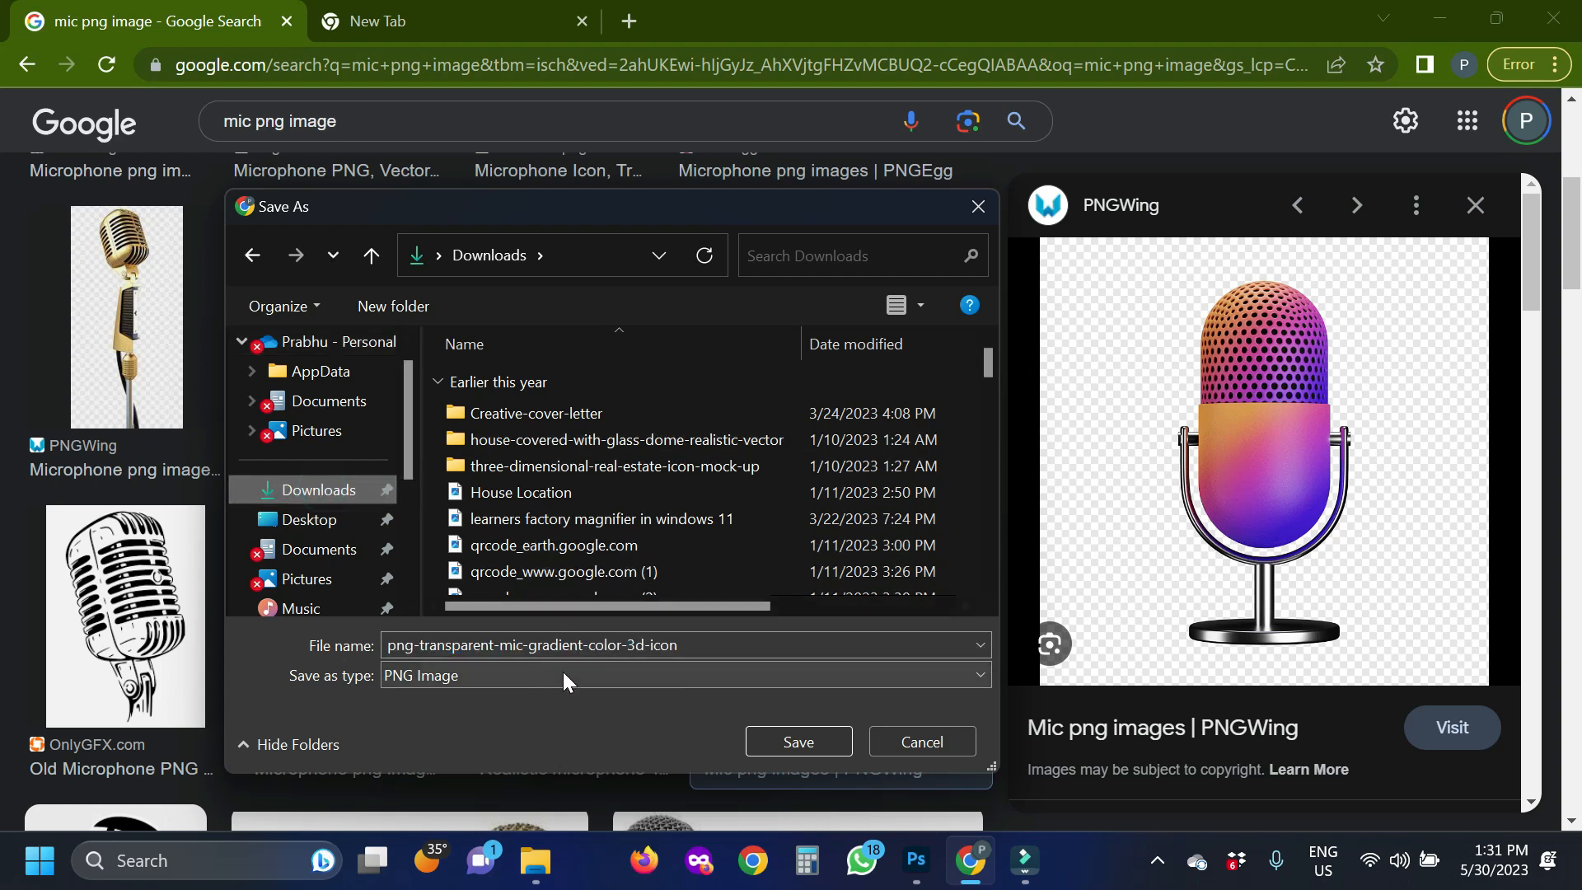
click(809, 730)
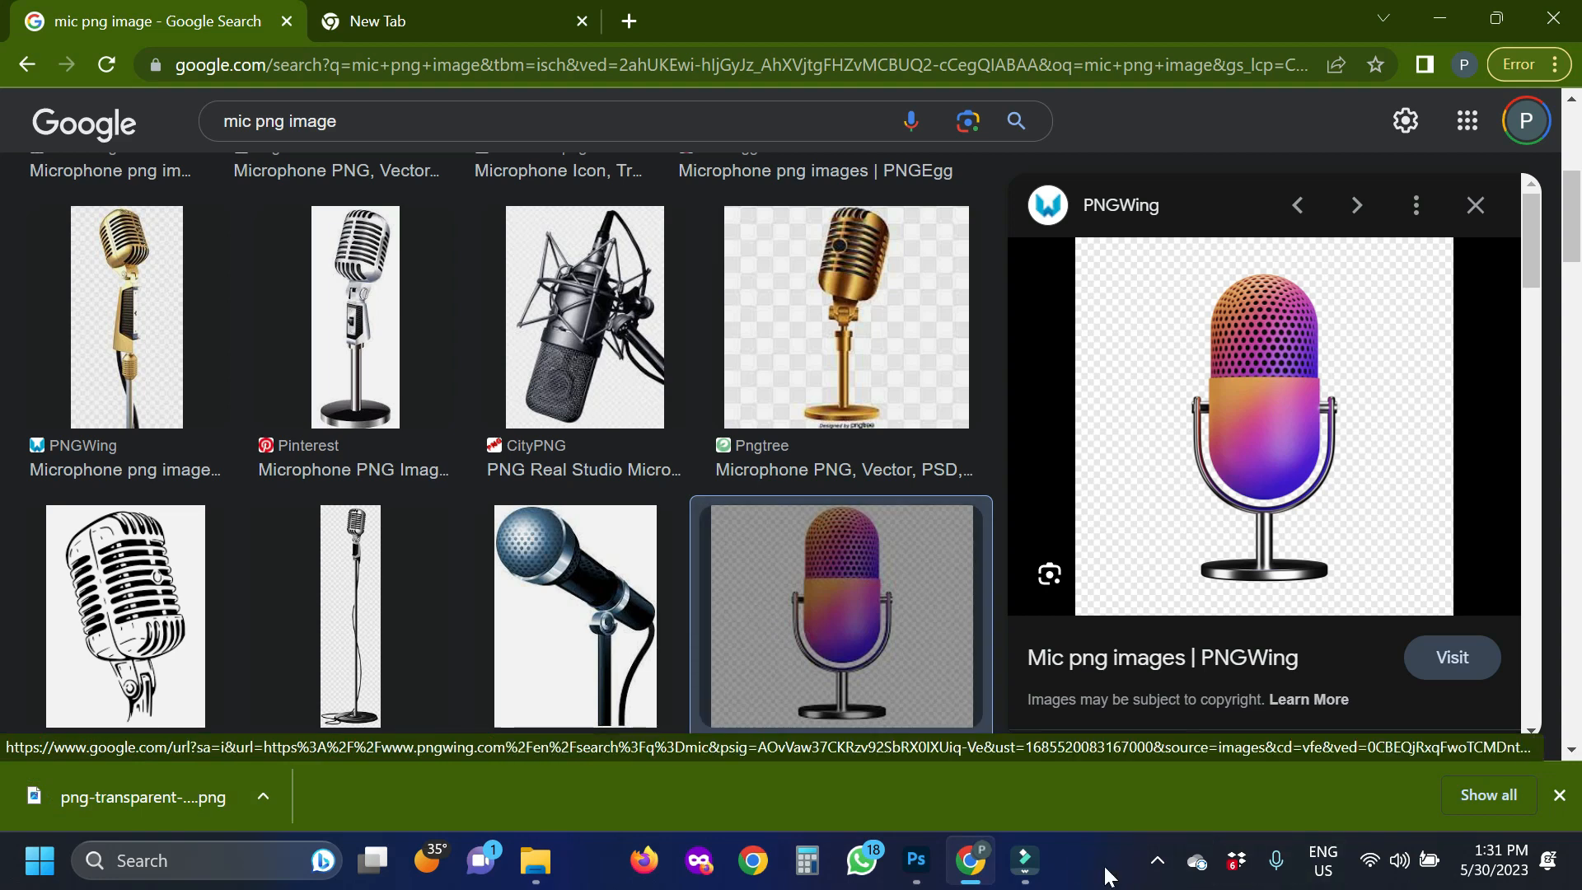
Step: Switch to Photoshop and close the "text to speech tamil learners factory.jpg" document without saving its changes
click(920, 876)
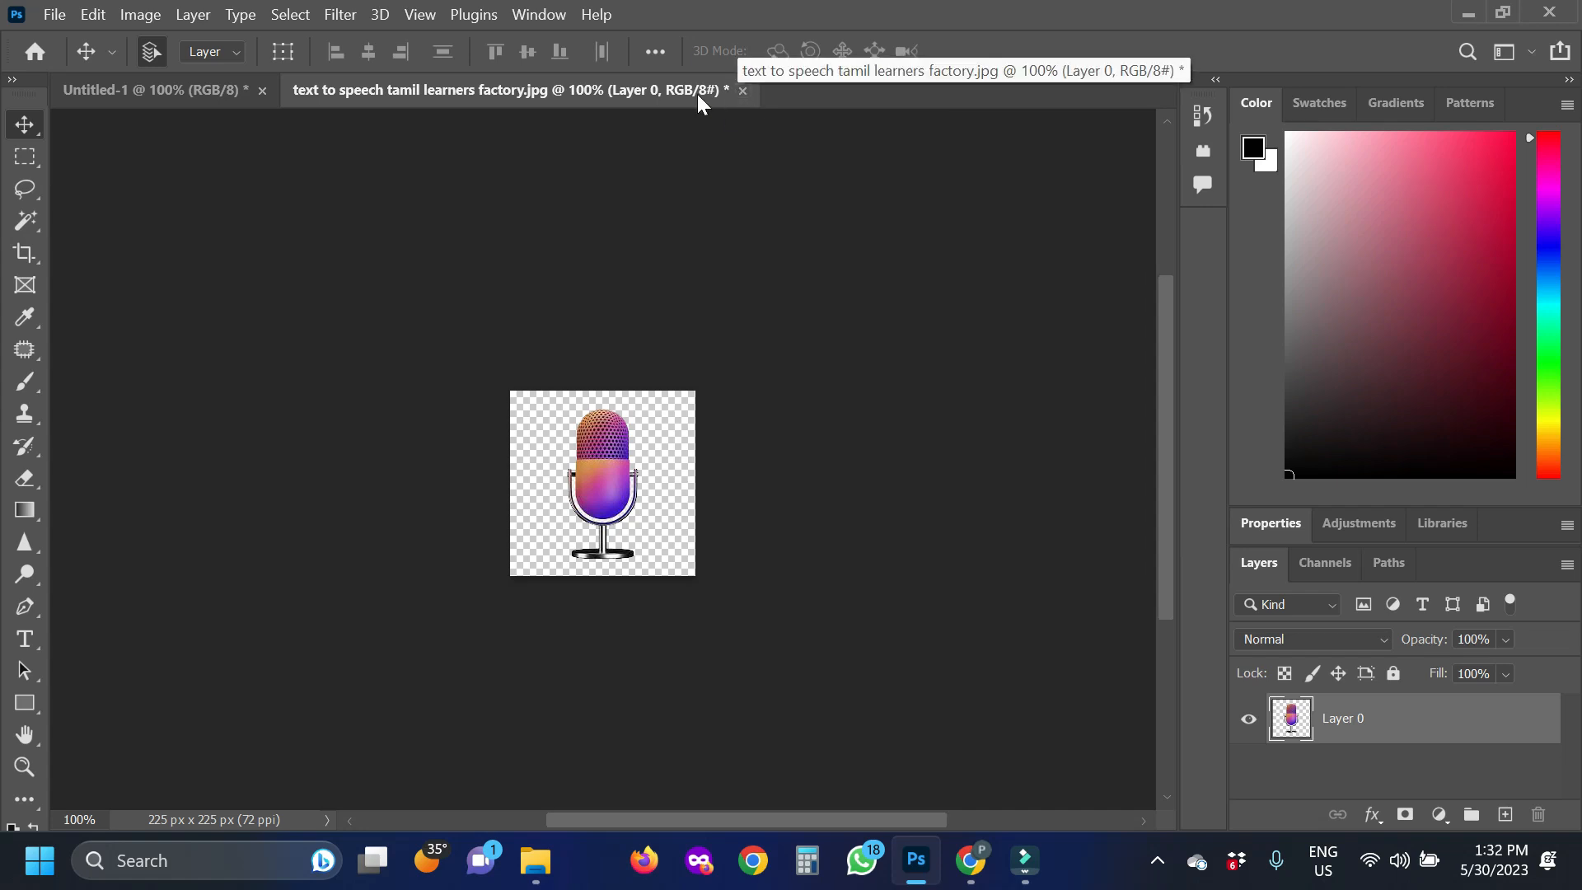
click(743, 89)
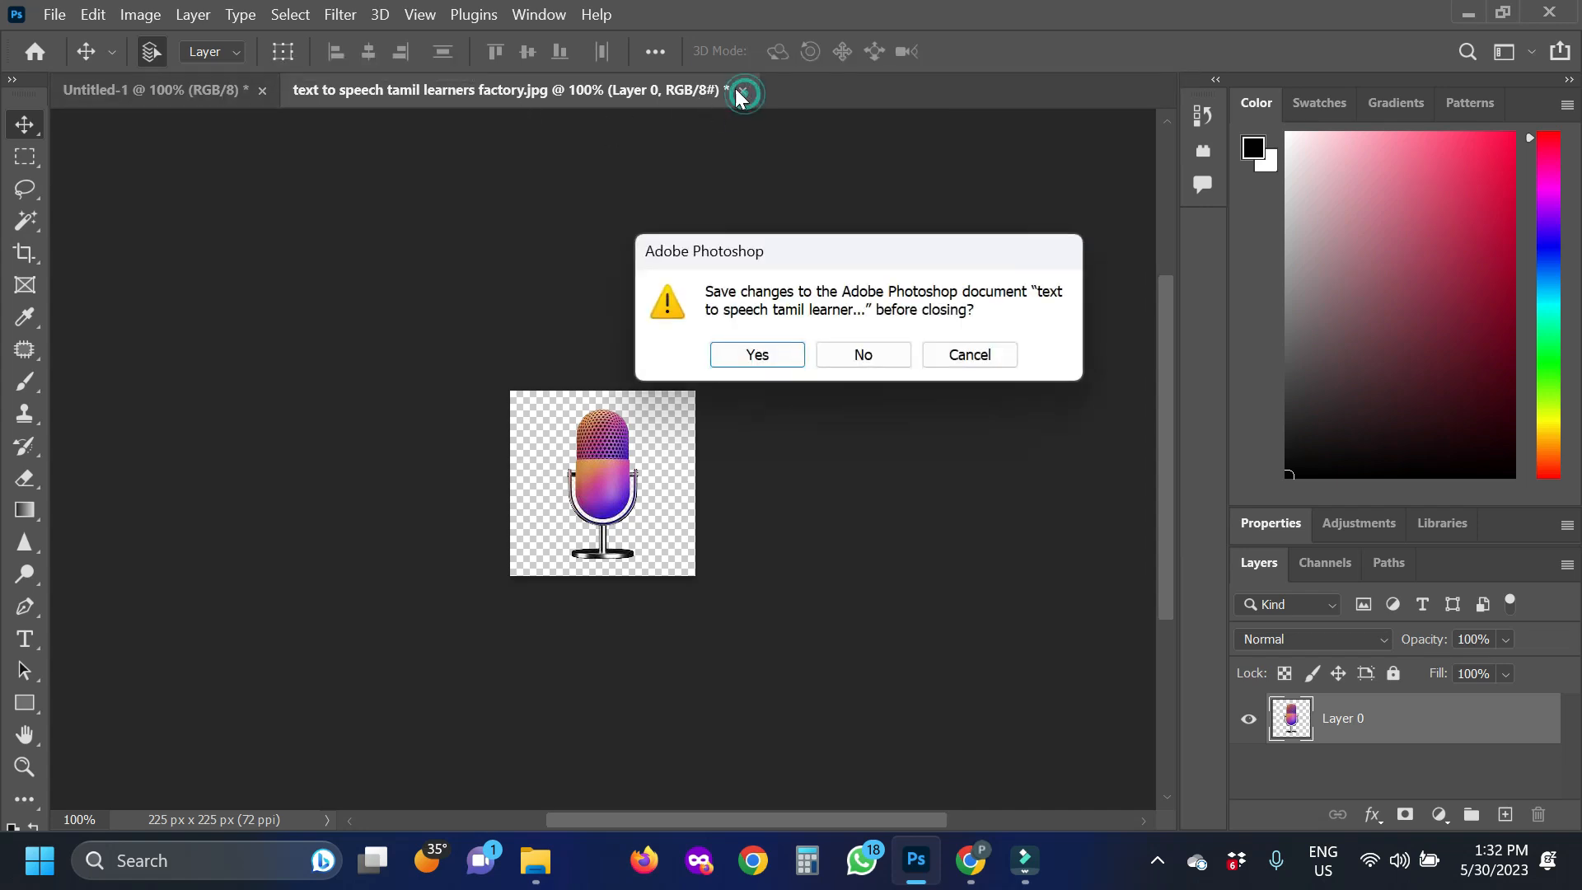
click(865, 355)
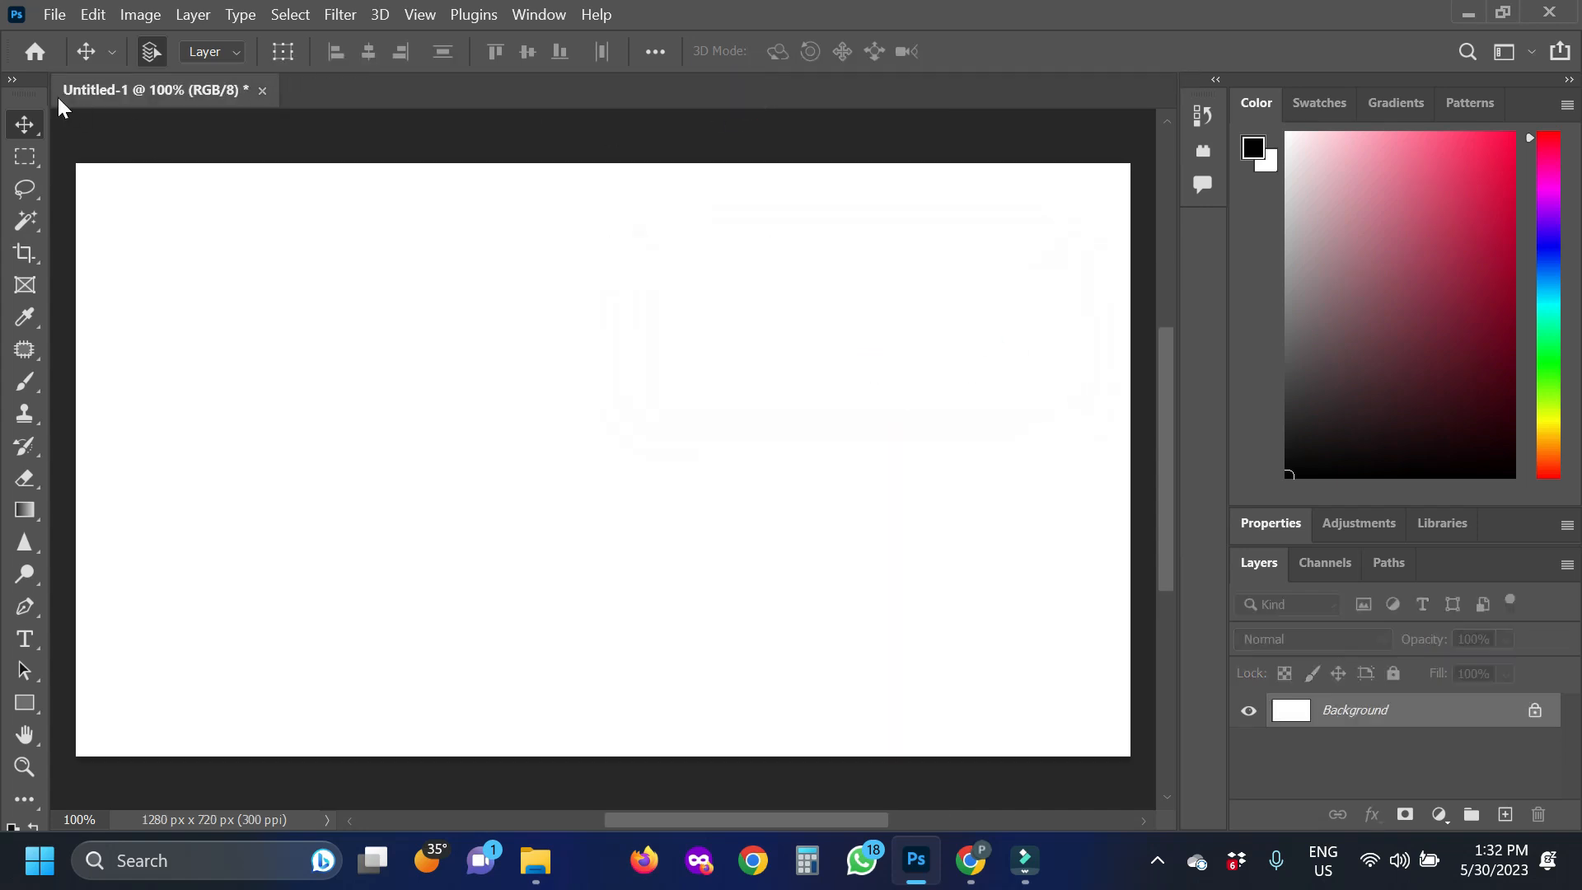
Step: Open the image "text to speech tamil learners factory" from the Downloads folder
click(51, 15)
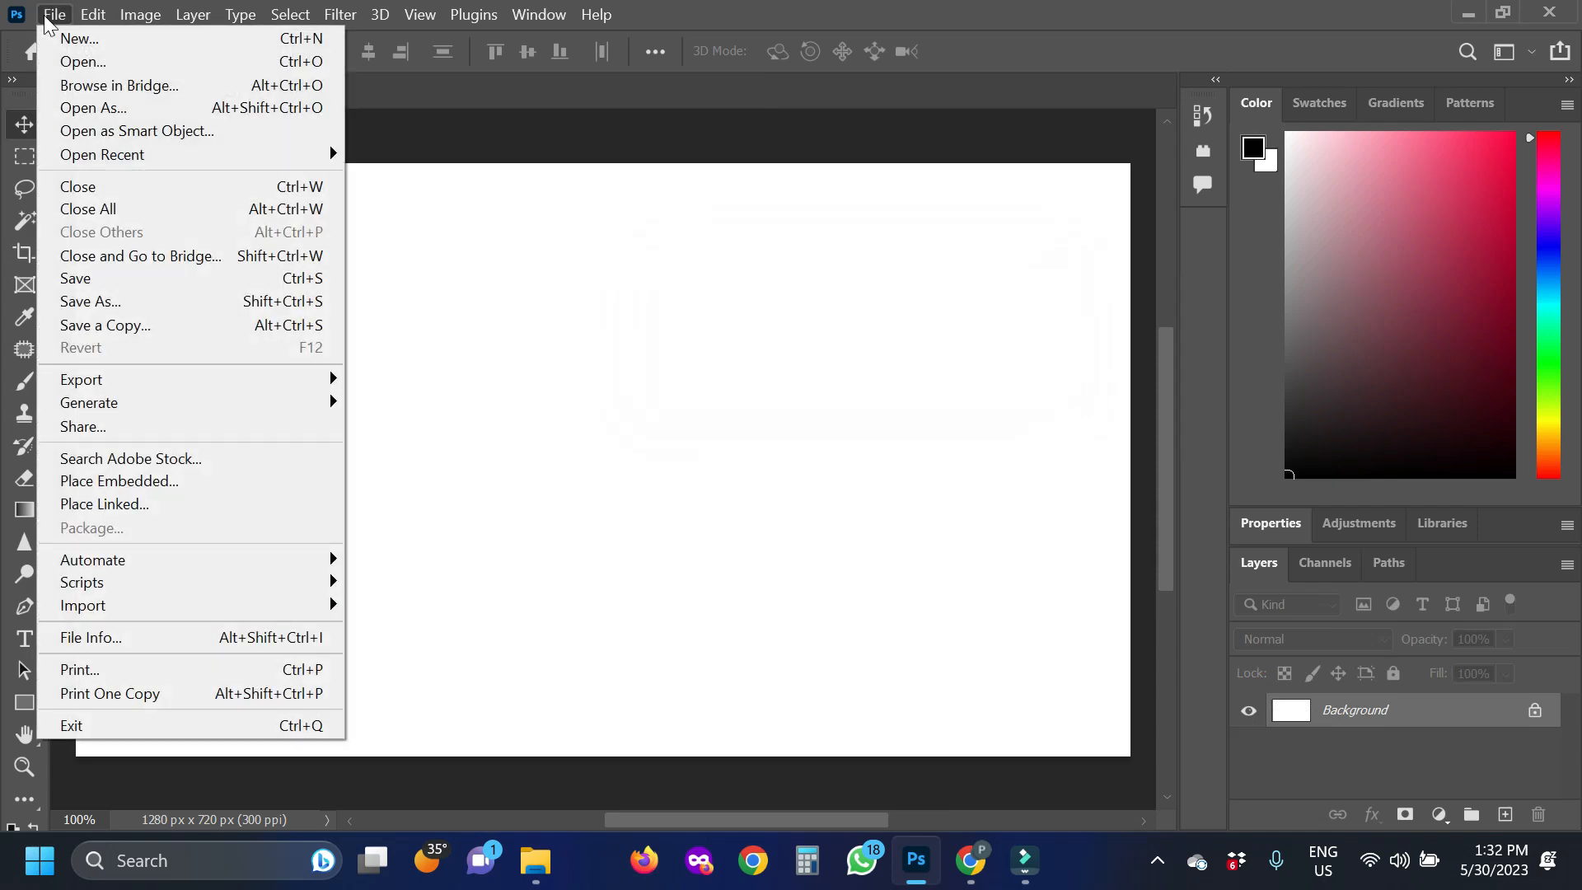
click(80, 64)
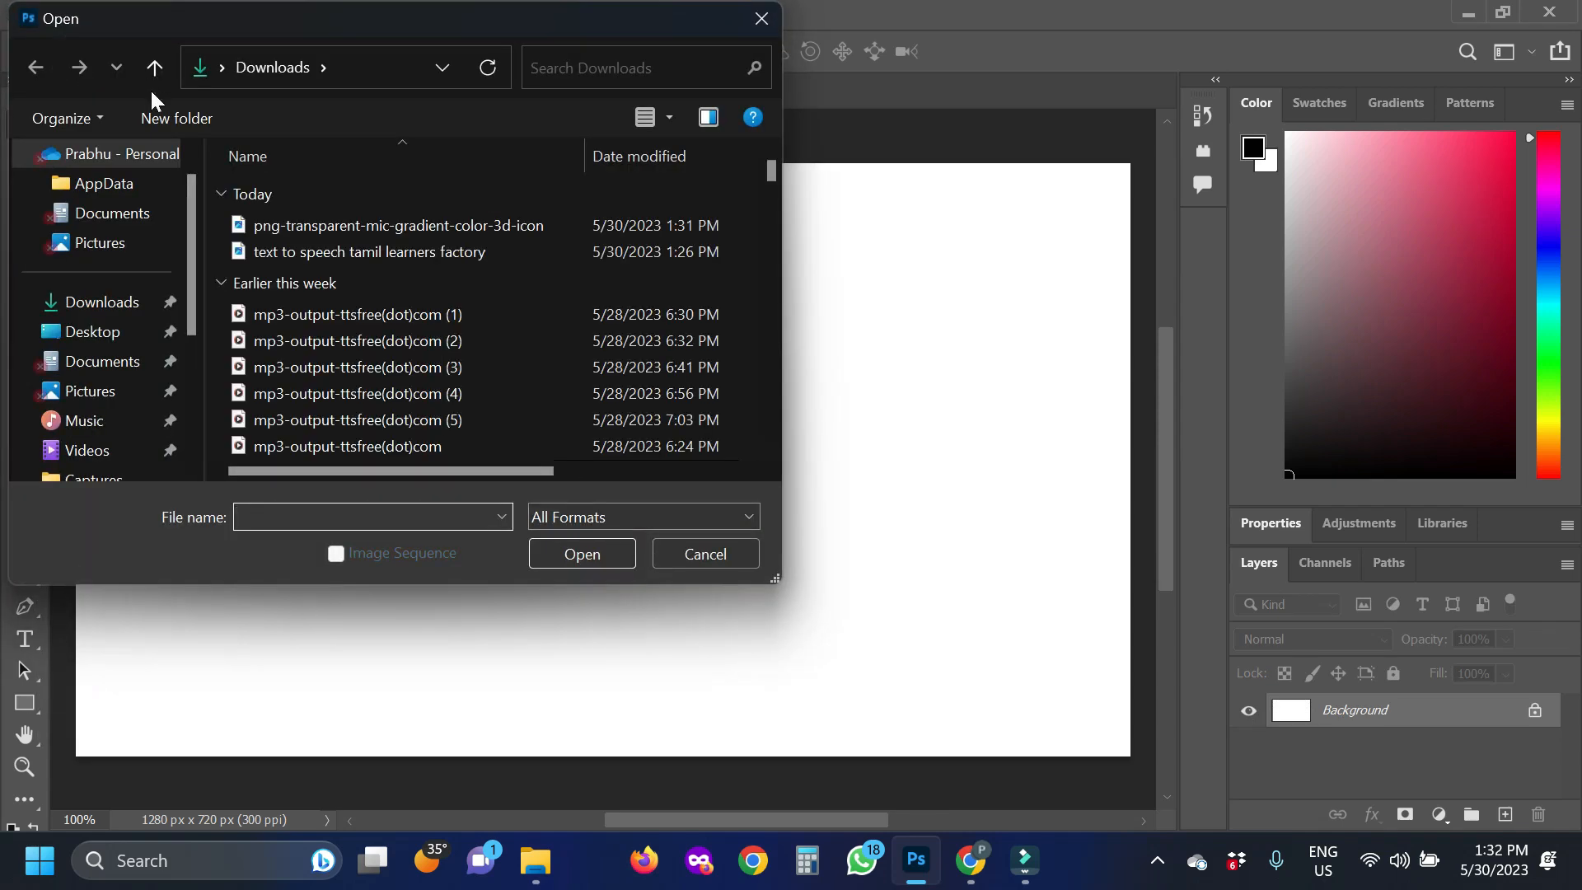
click(347, 250)
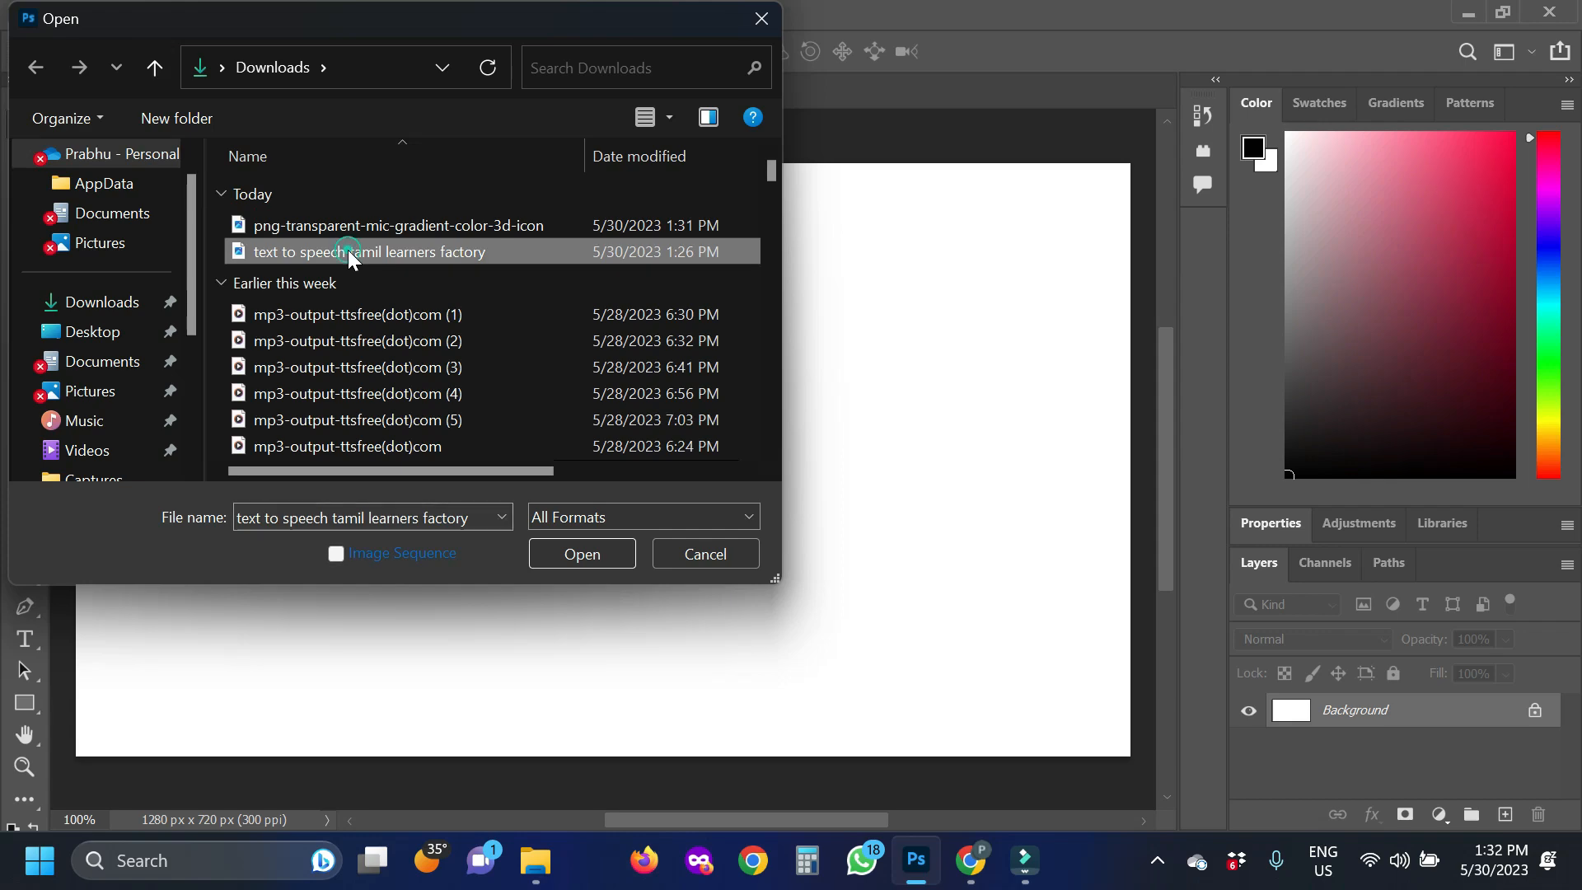
click(576, 558)
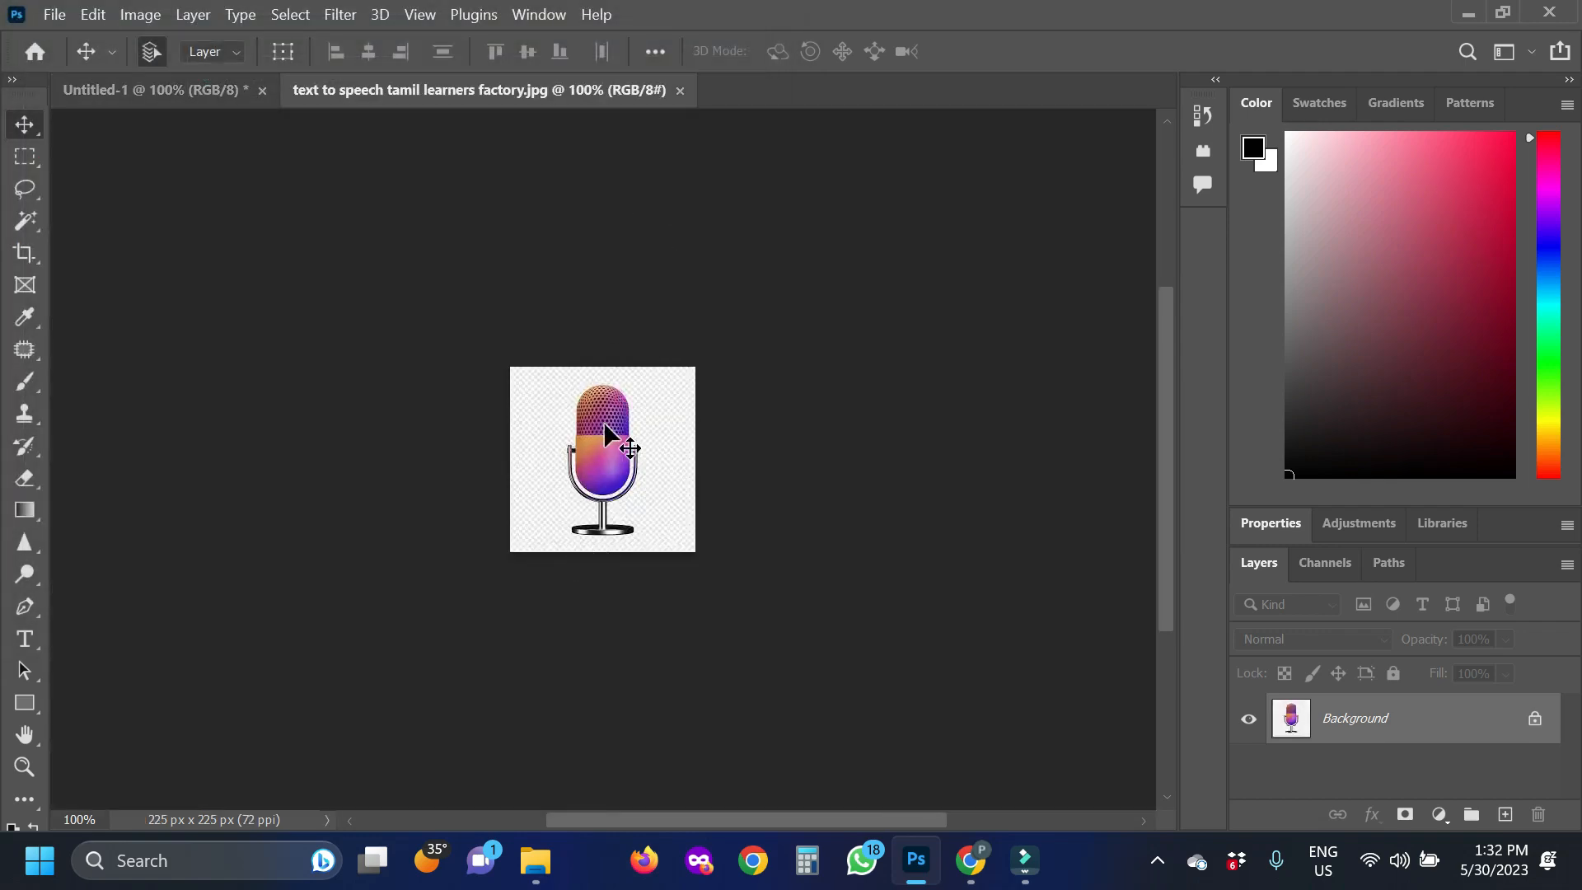
Step: Unlock the microphone image's Background layer, accepting the default blending options
click(1533, 722)
double_click(1528, 731)
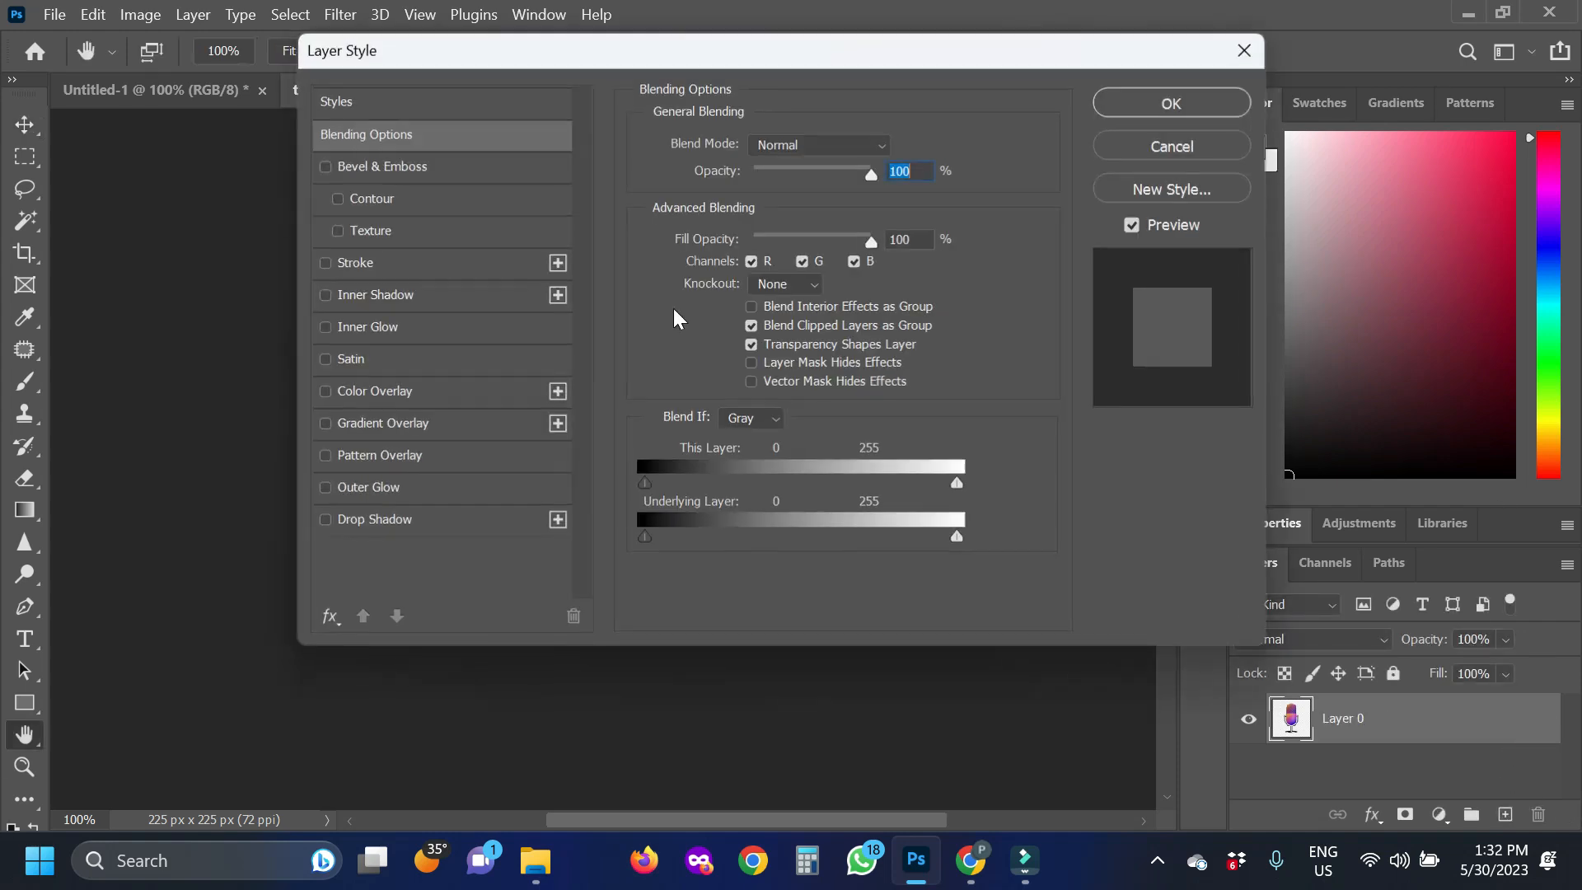
click(1151, 104)
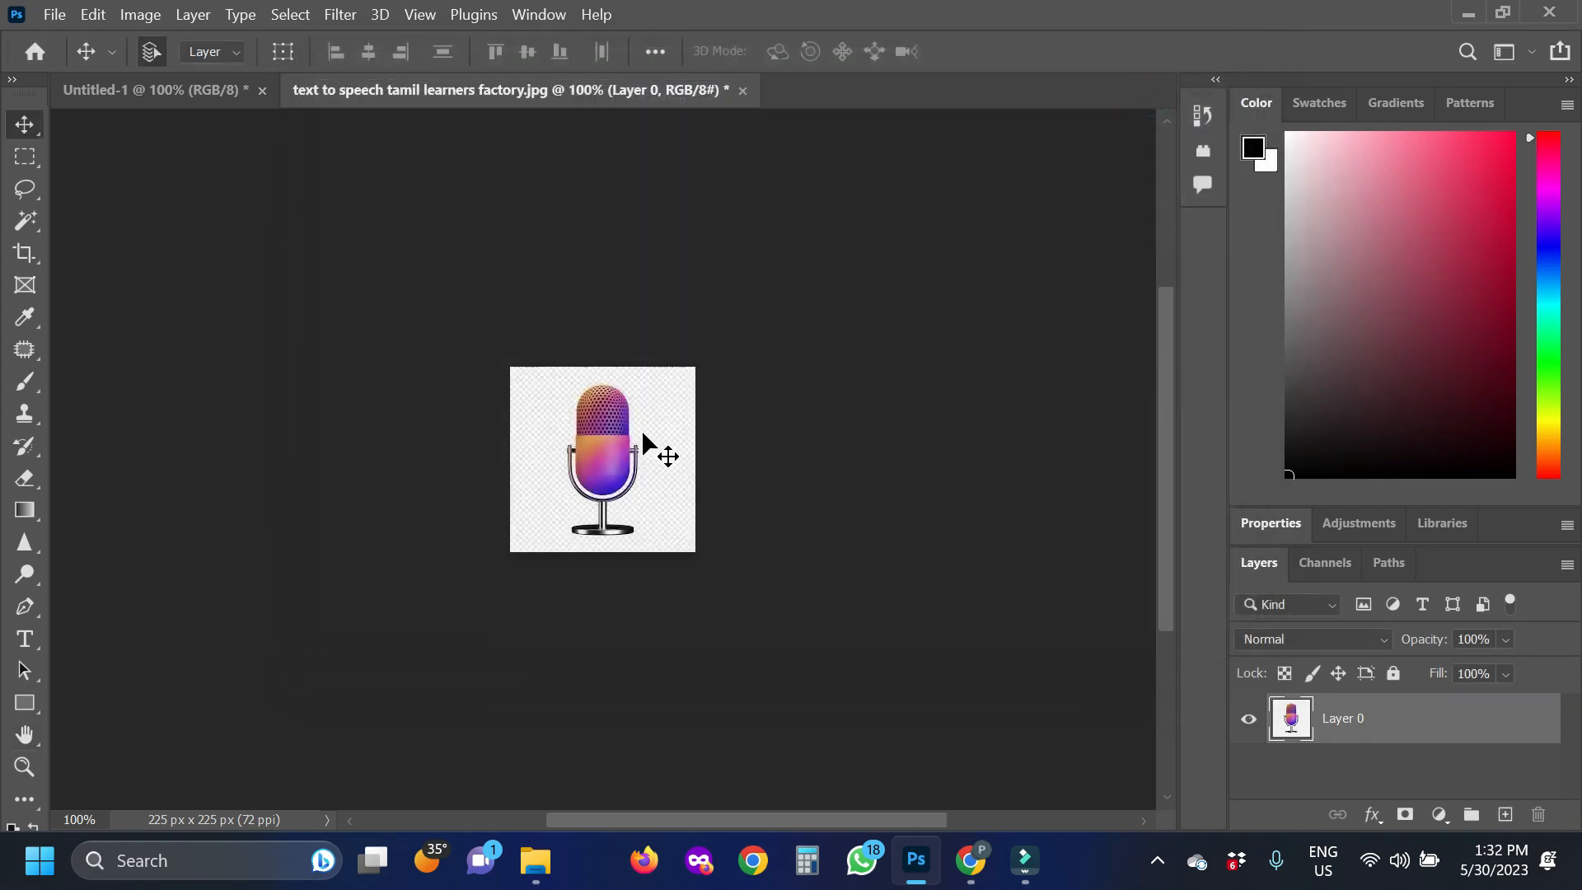
Step: Copy the microphone layer from its document onto the blank Untitled-1 canvas
key(ctrl+plus)
key(ctrl+plus)
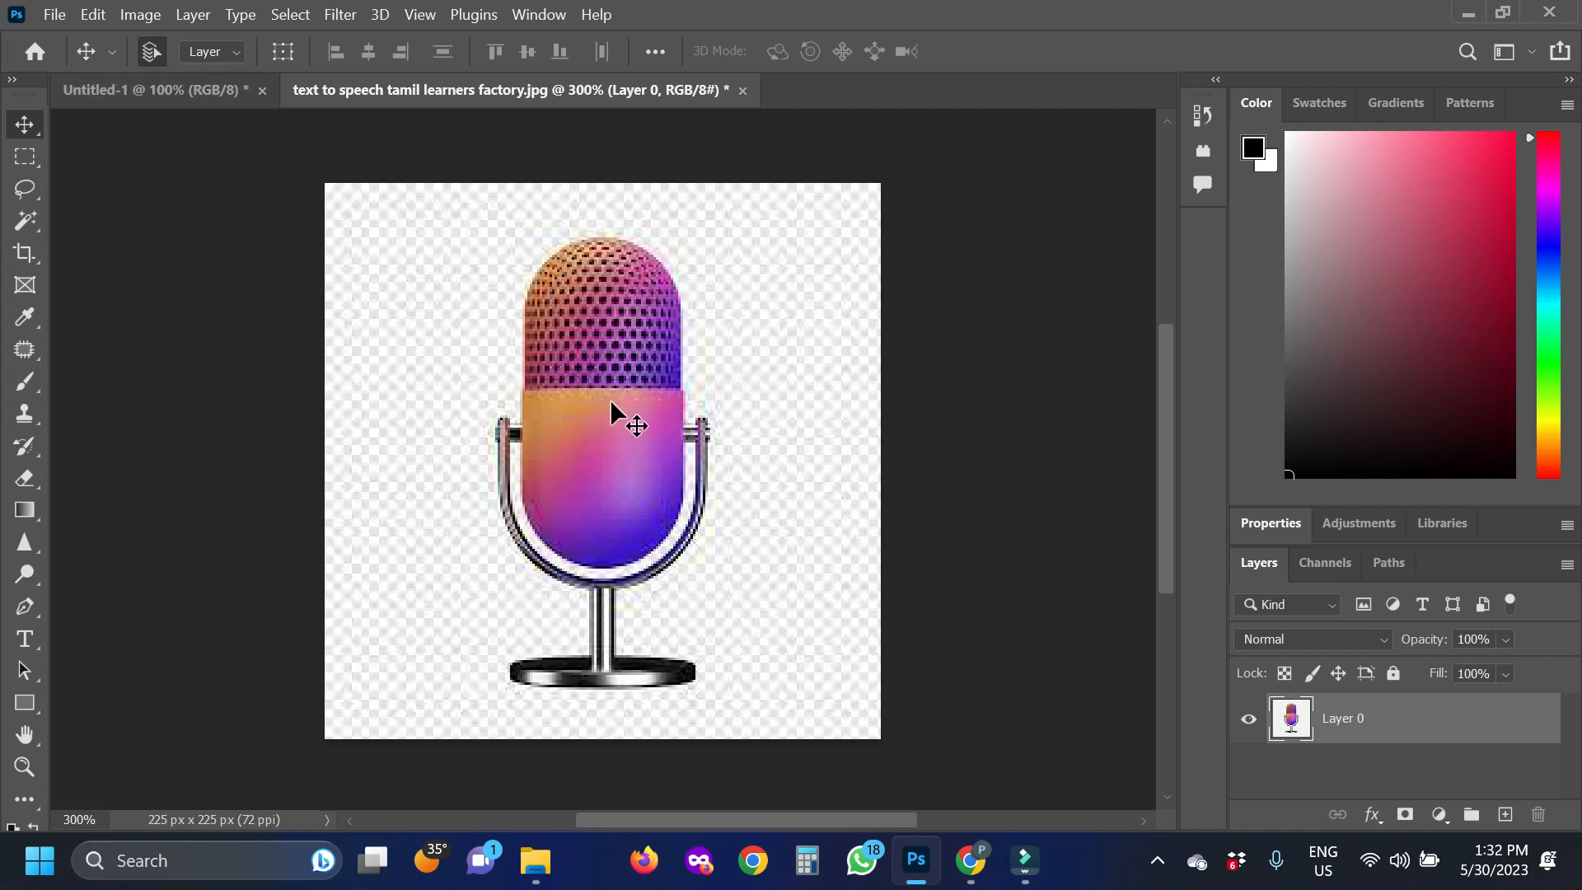
drag(615, 417, 198, 93)
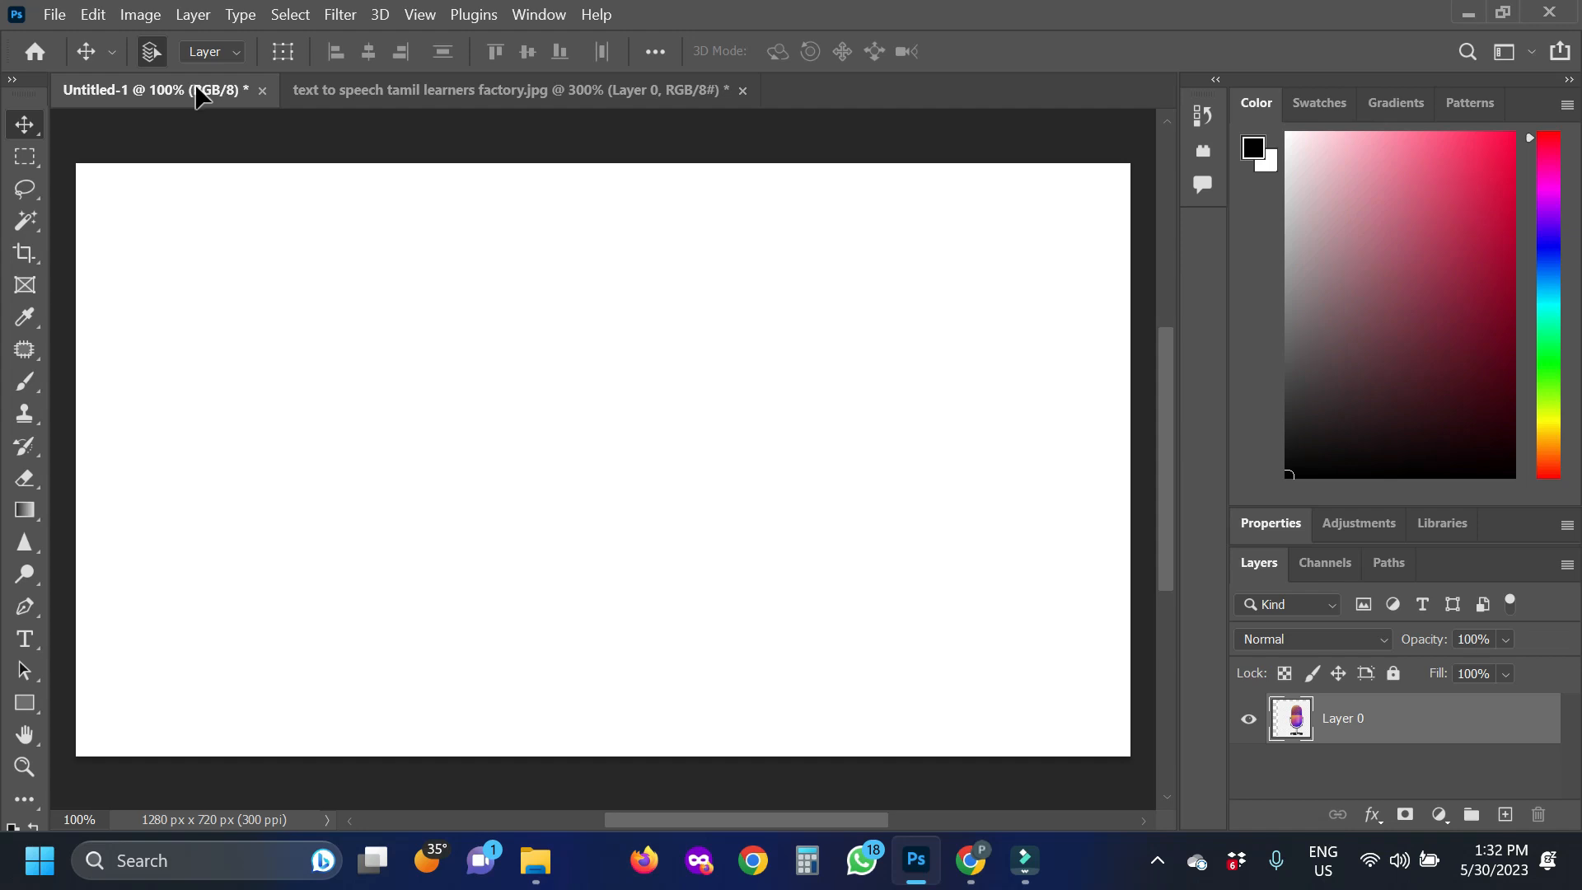
drag(558, 412, 631, 445)
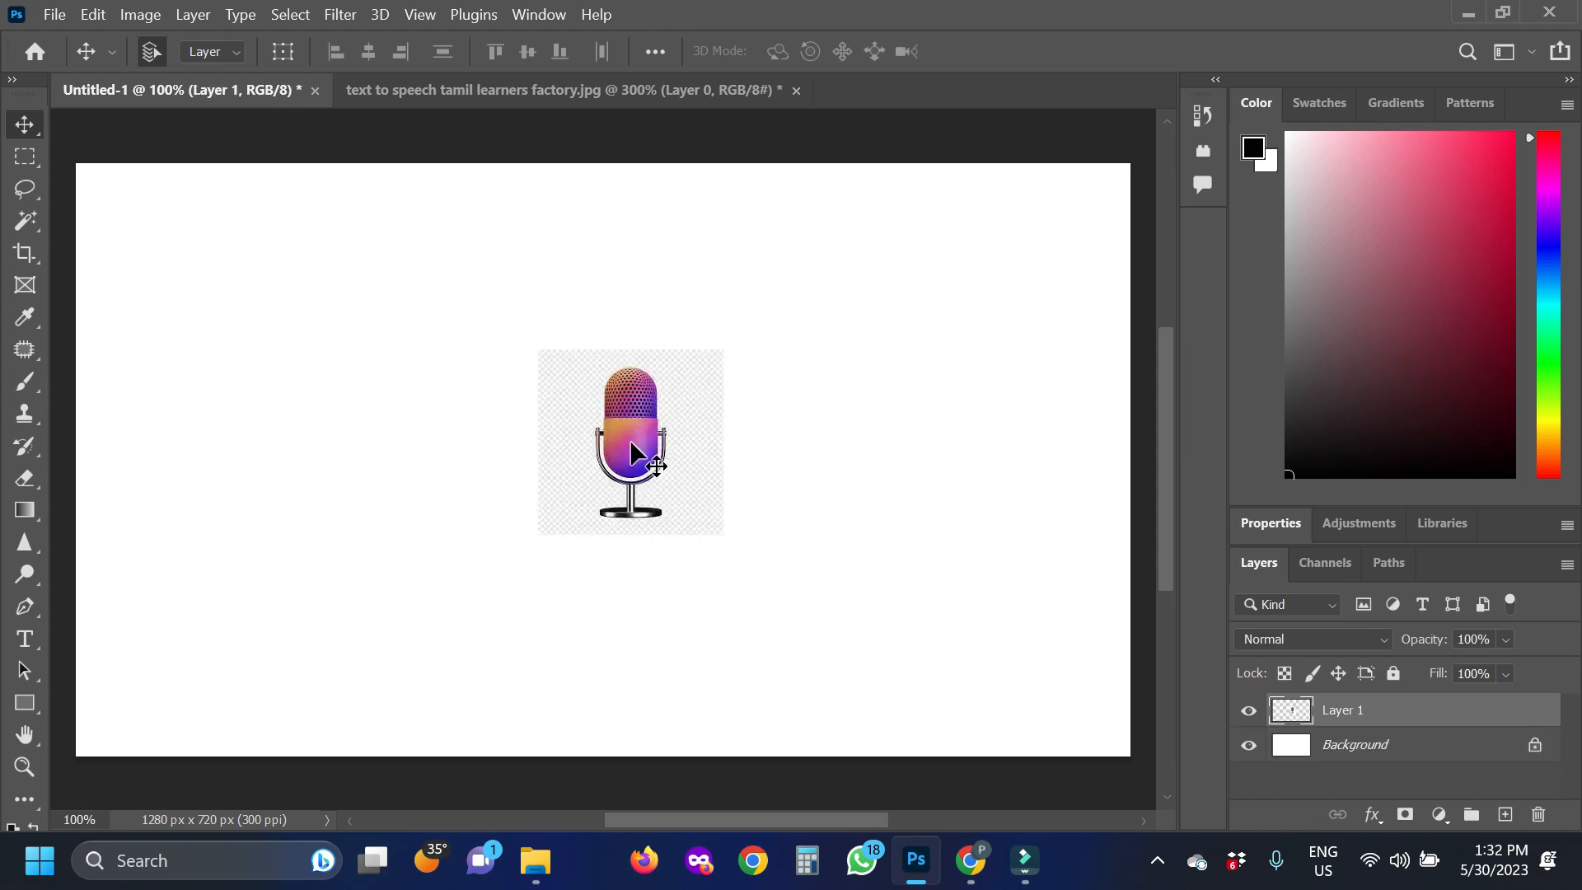
Step: Reposition the microphone layer at the centre of the Untitled-1 canvas
click(541, 98)
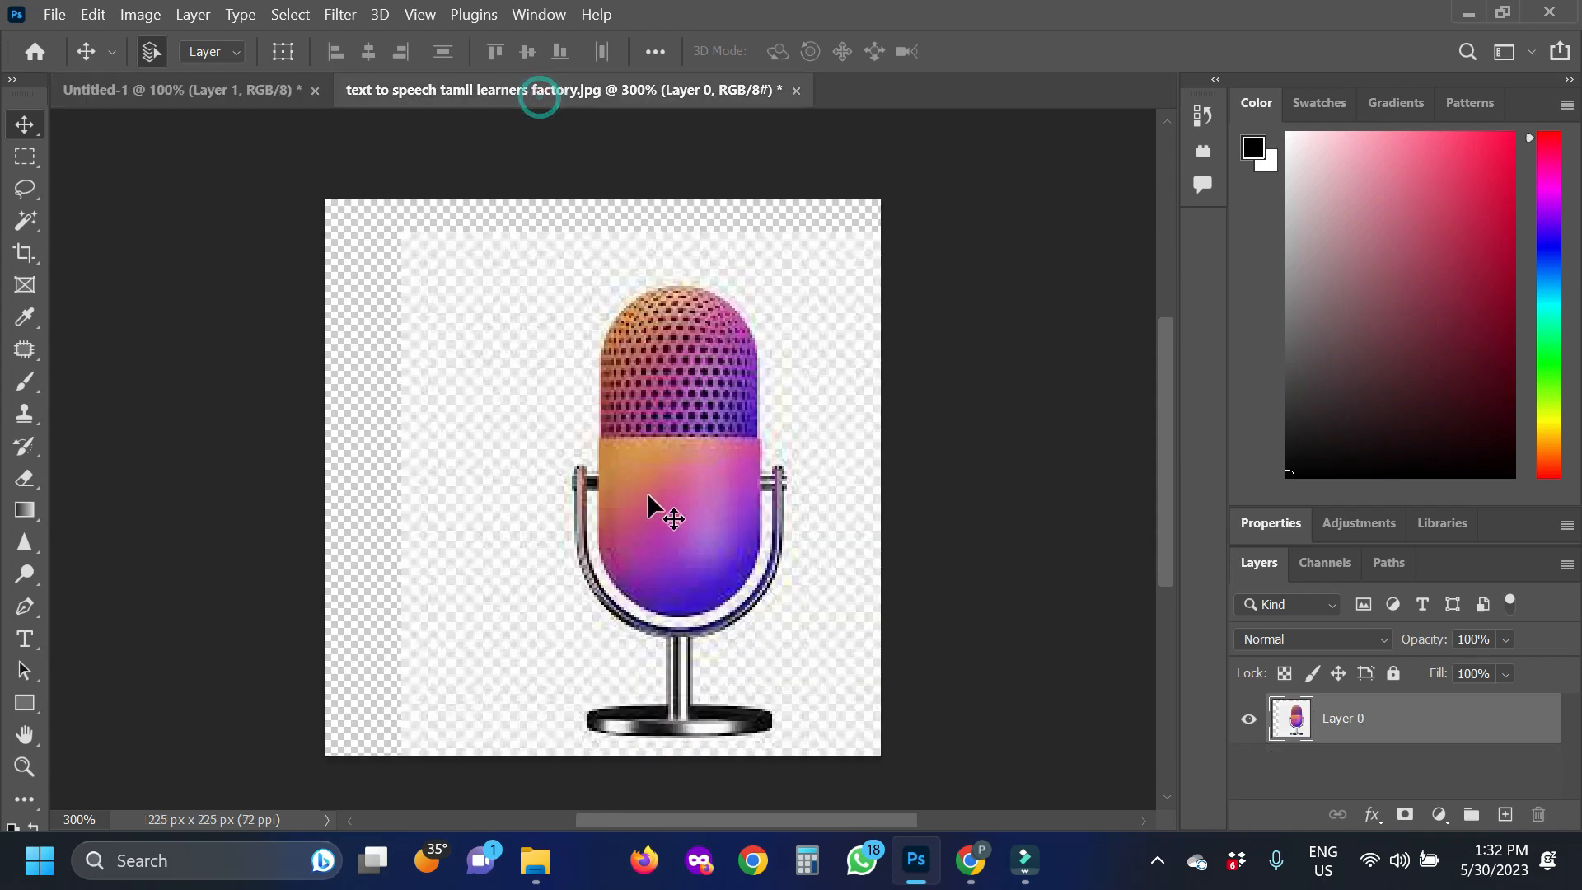
click(227, 91)
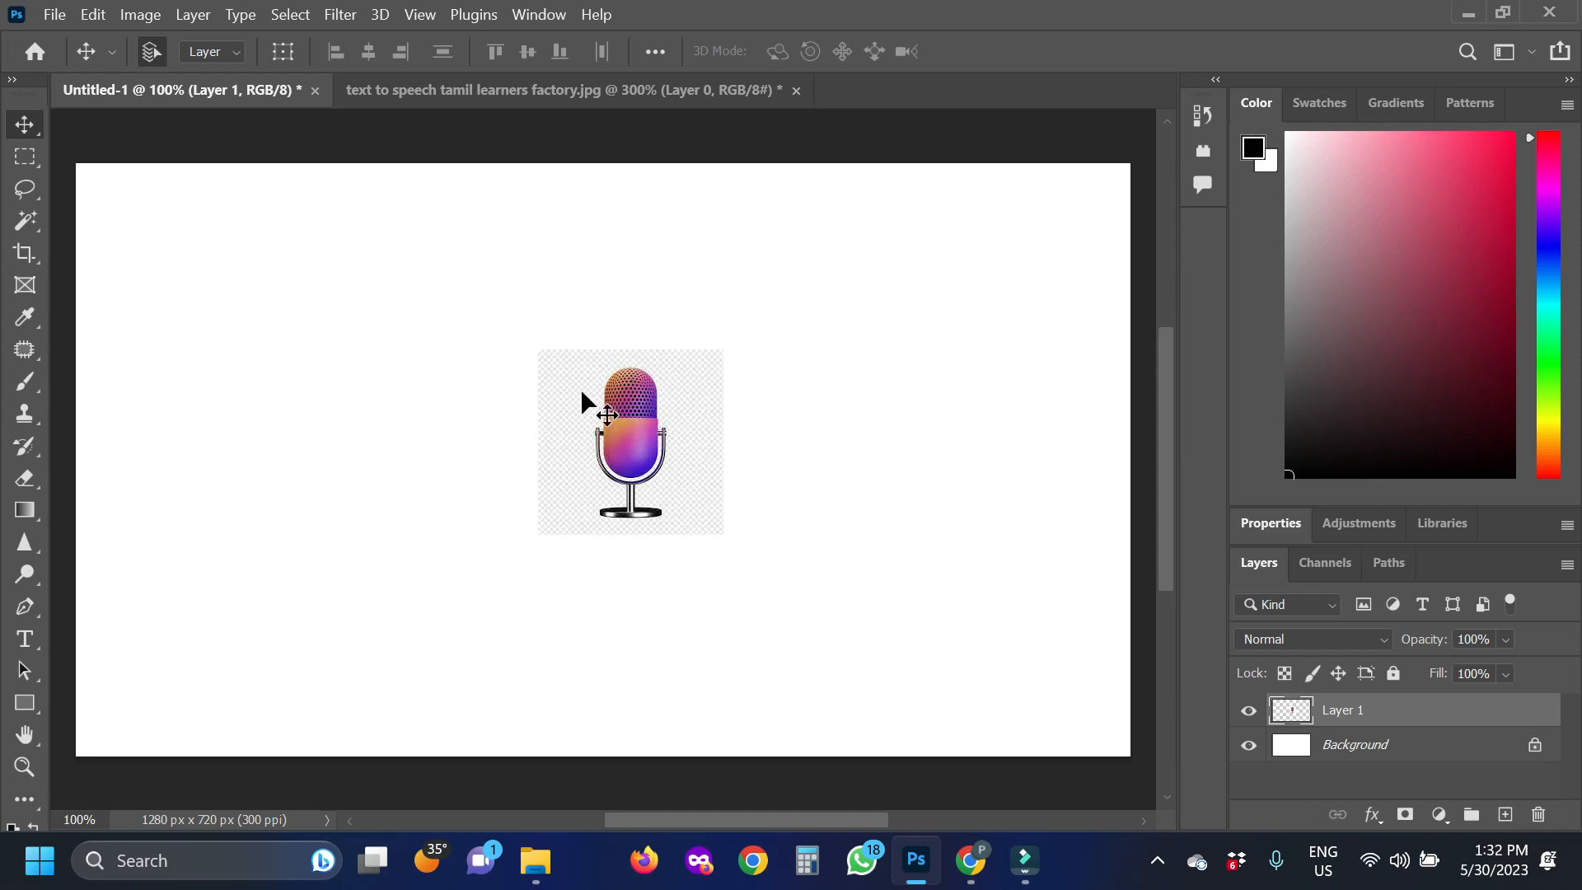
drag(619, 454, 555, 432)
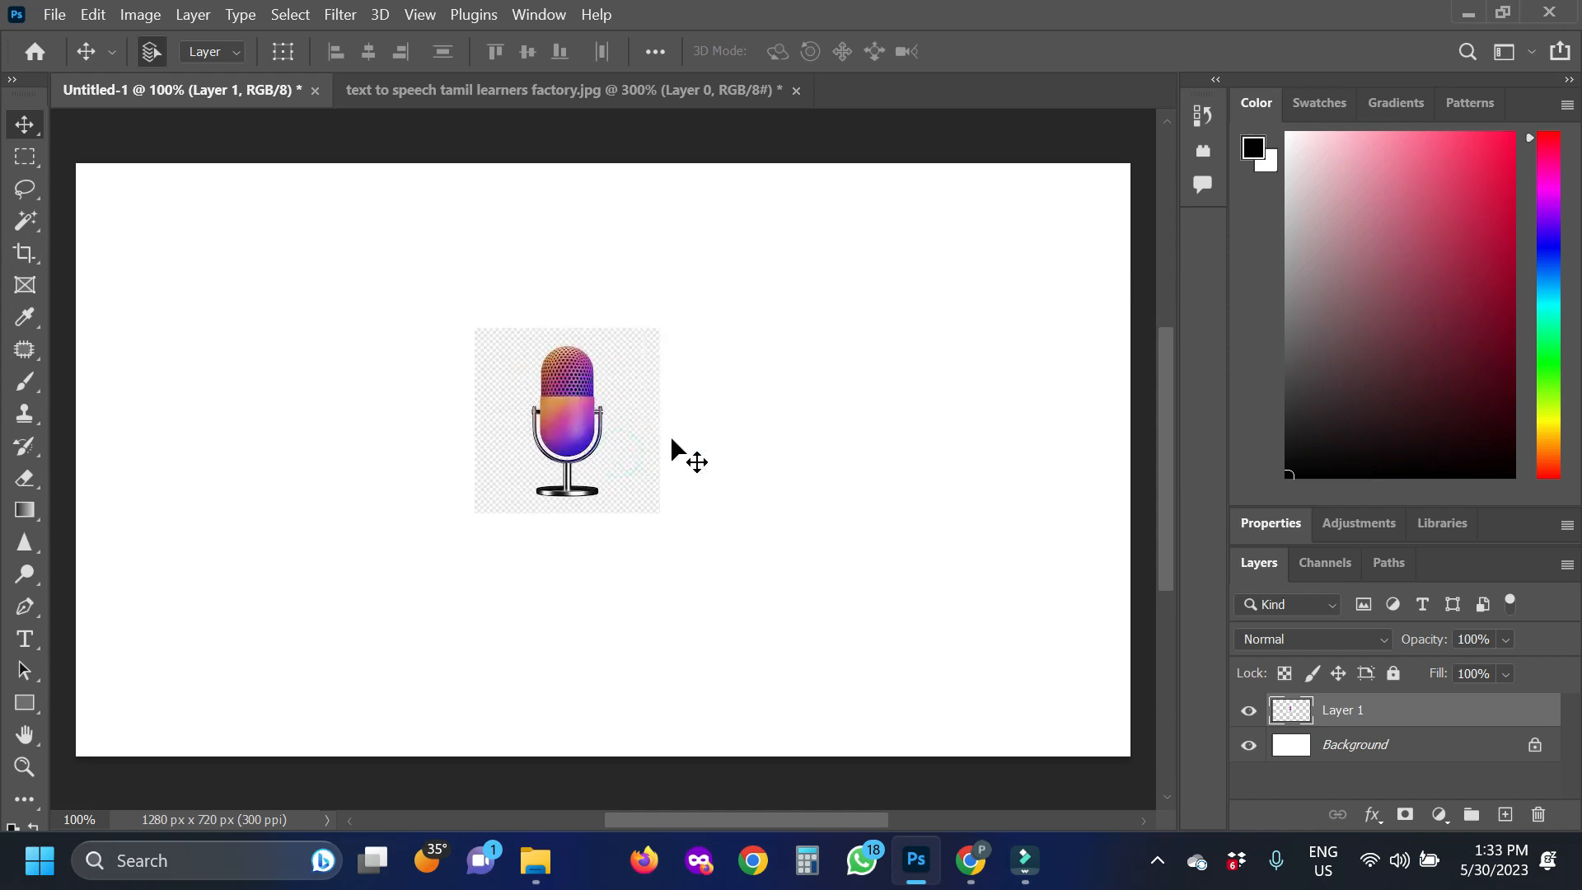
key(ctrl+plus)
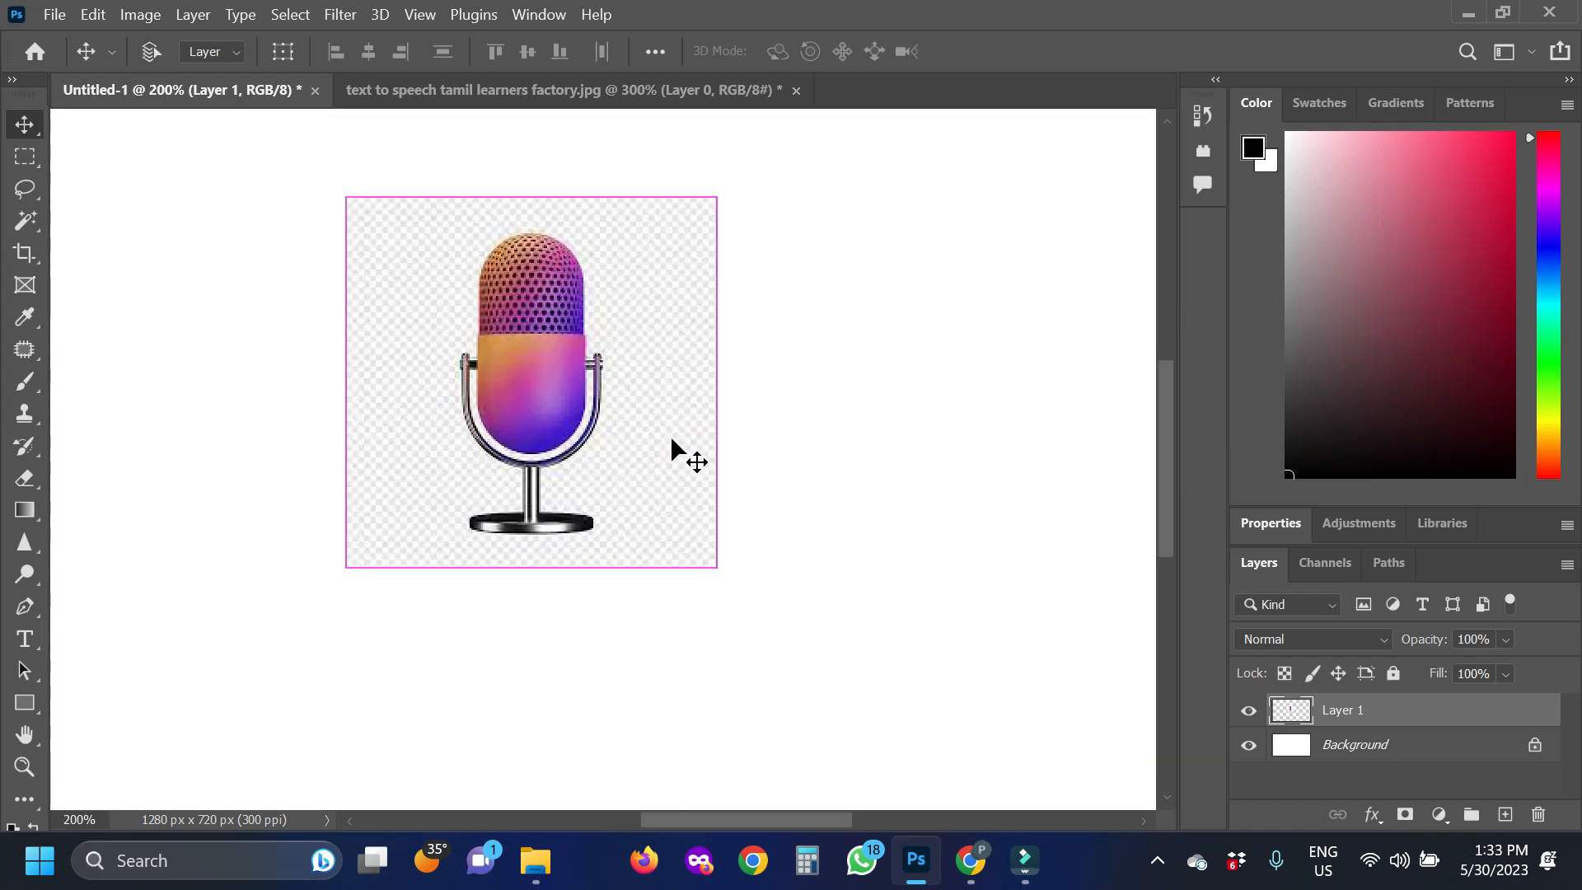
drag(666, 382, 739, 459)
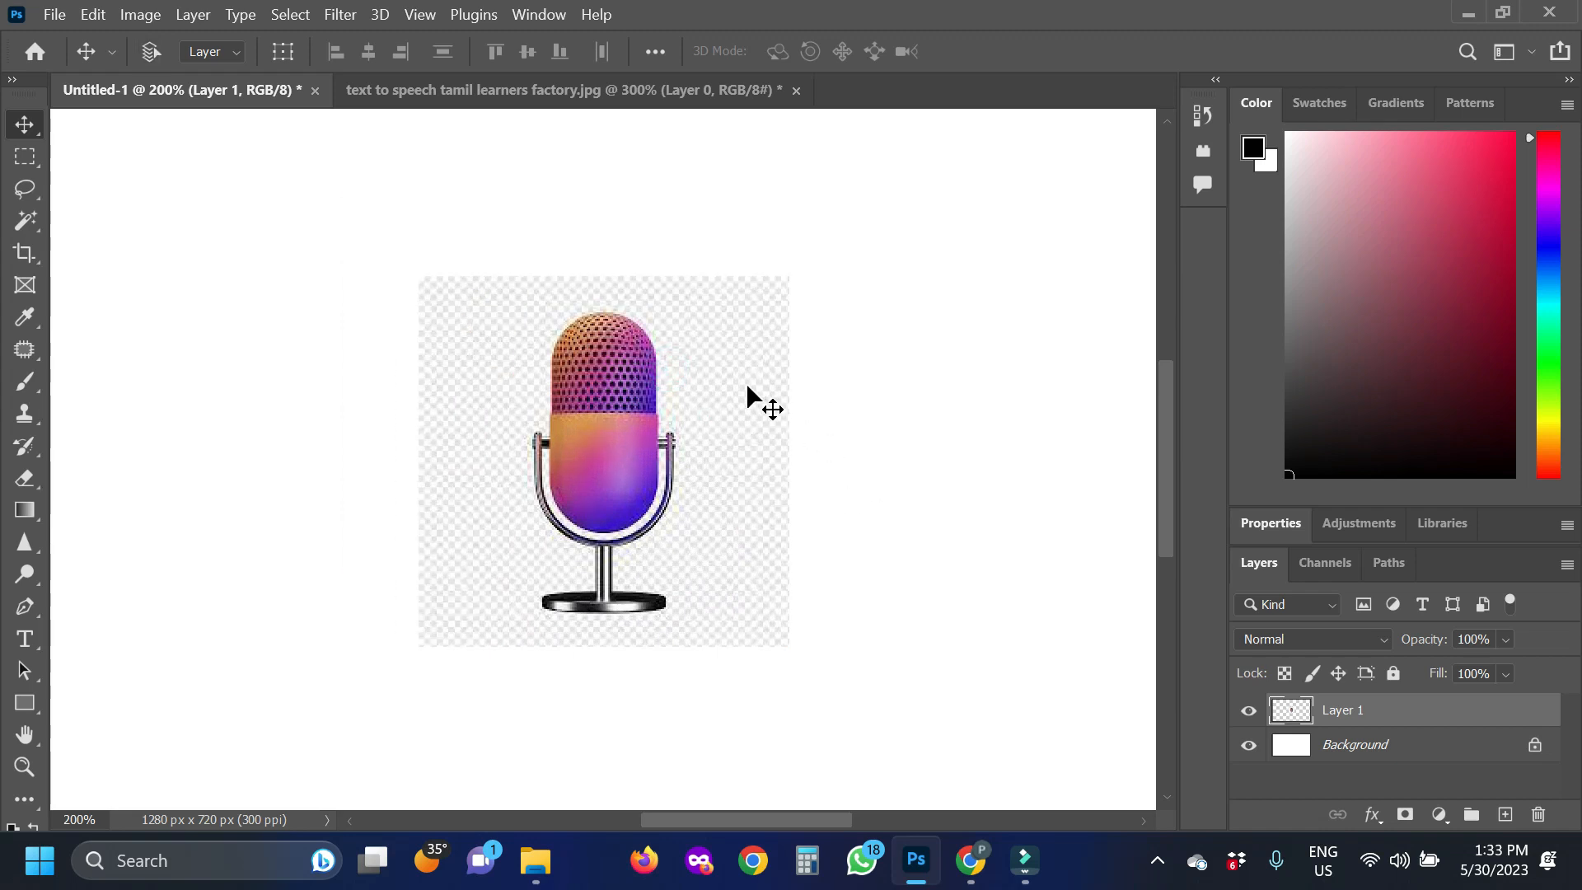
key(ctrl+minus)
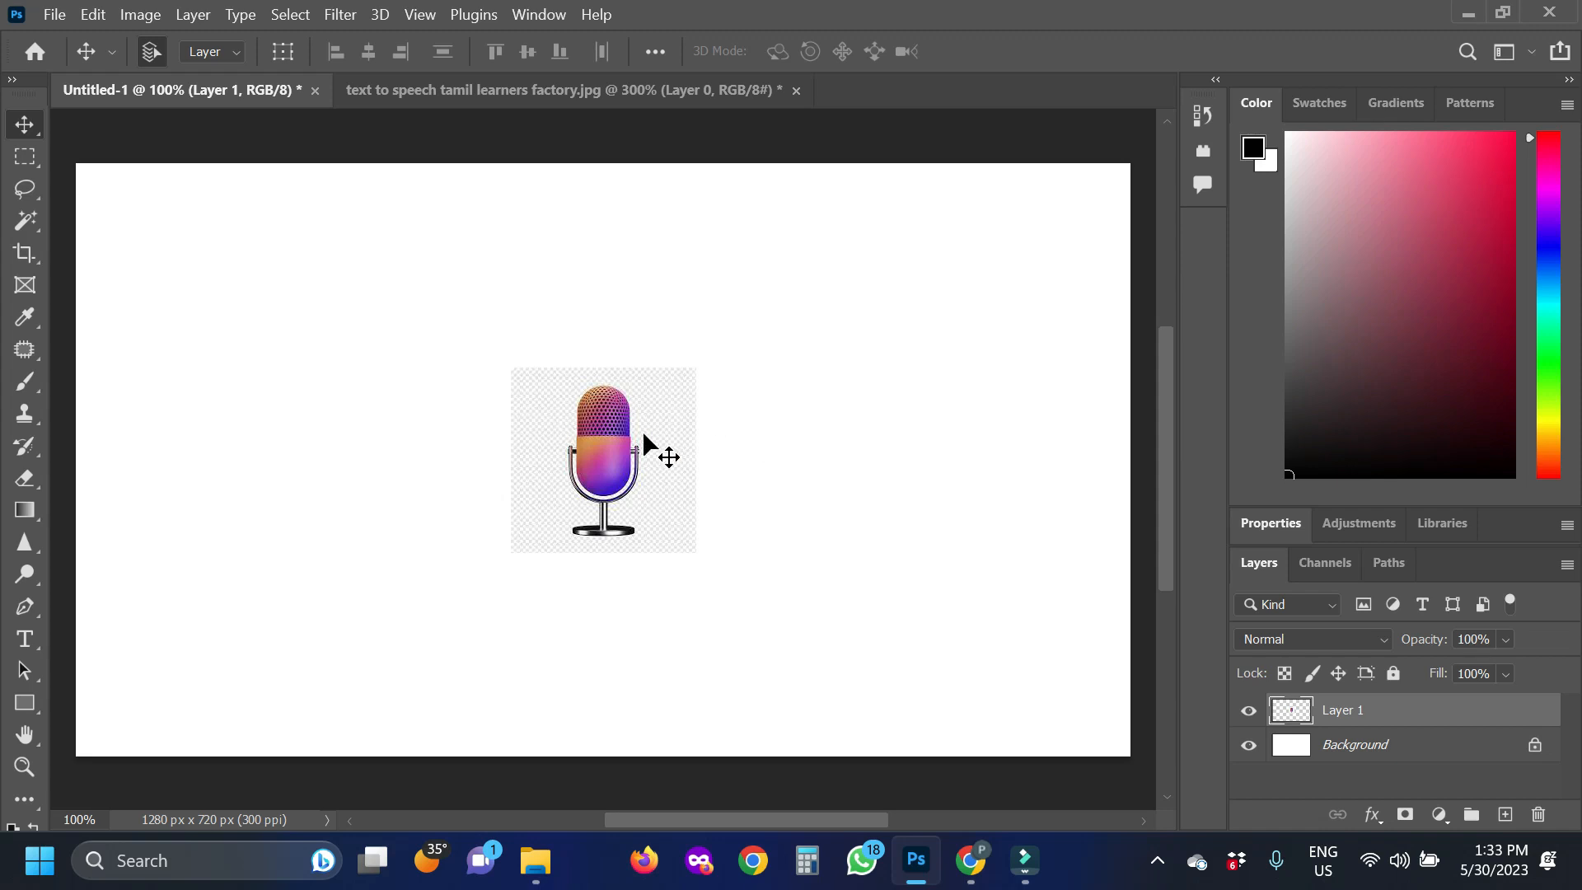
Step: Select the checkered background around the microphone with the Magic Wand at tolerance 32, delete it and clear the selection
key(ctrl+plus)
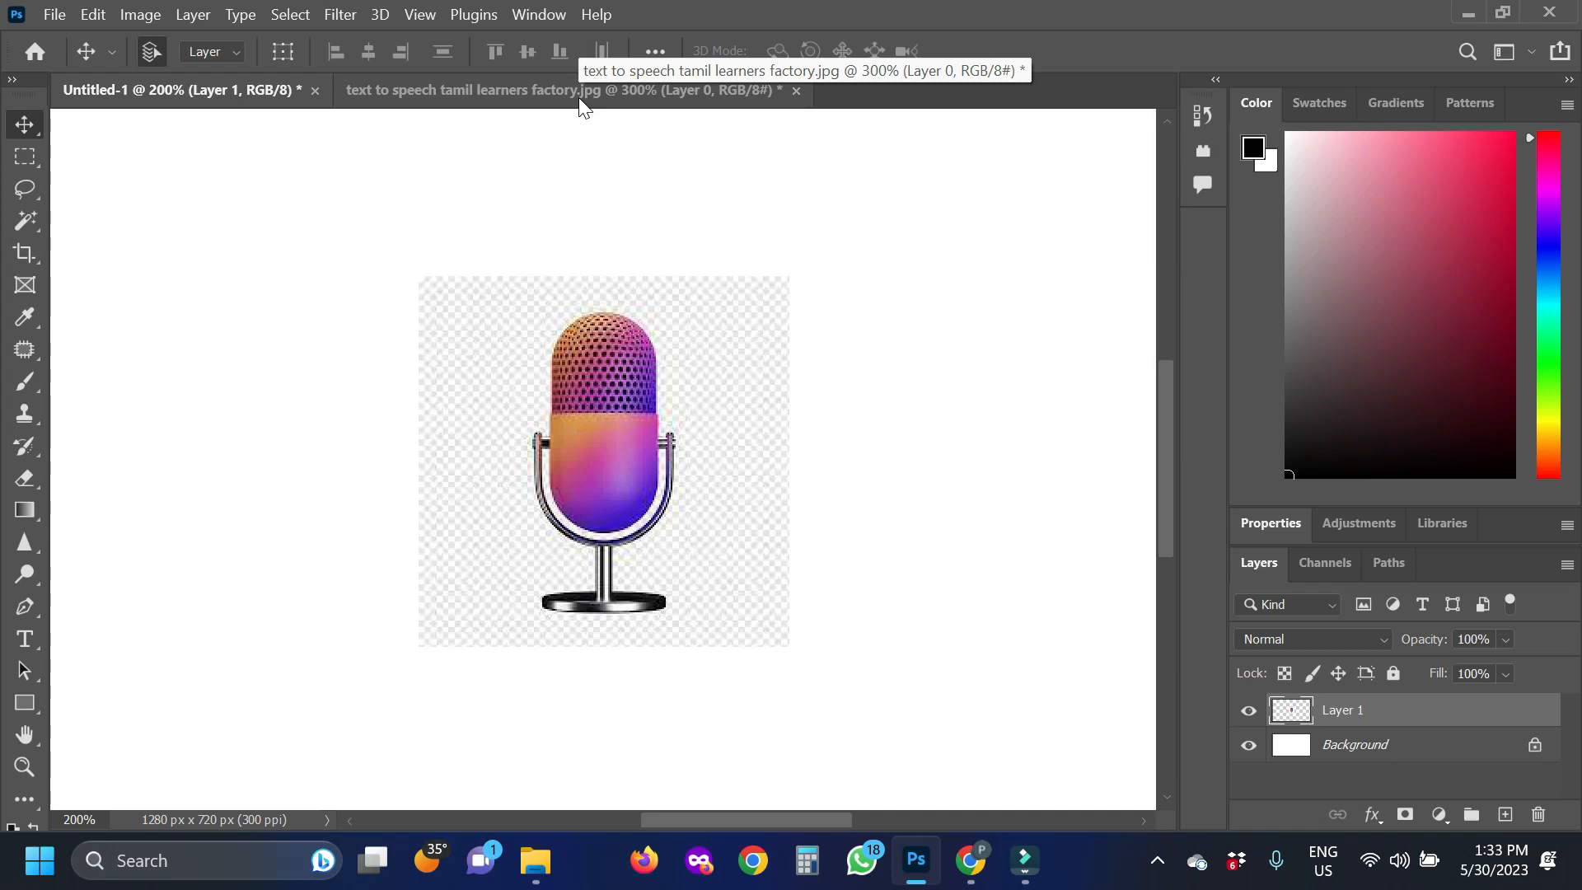
click(33, 218)
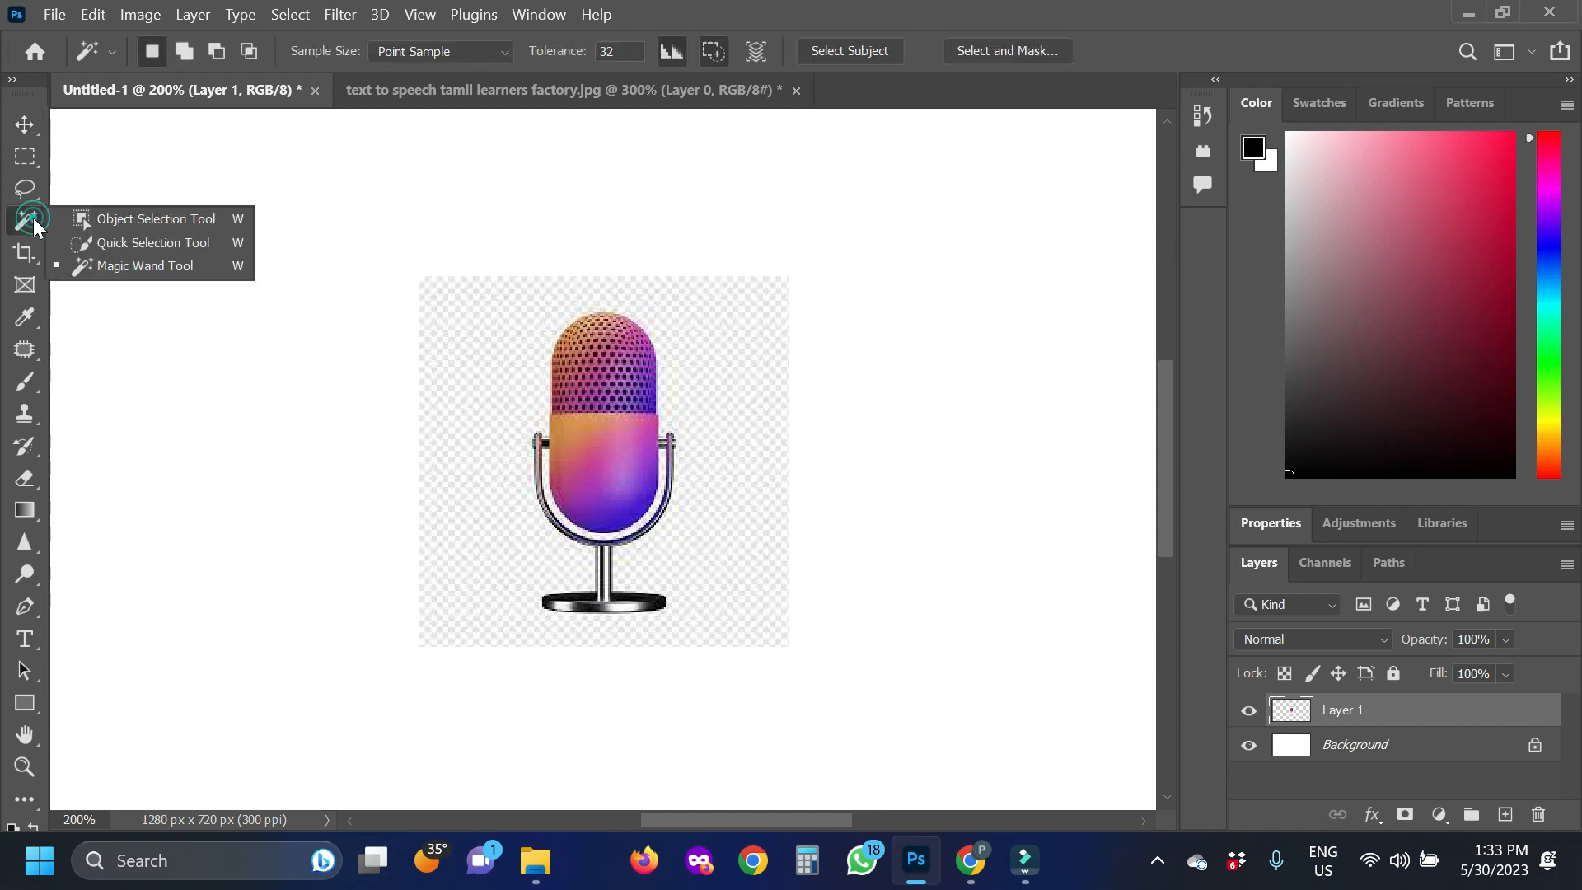
click(130, 270)
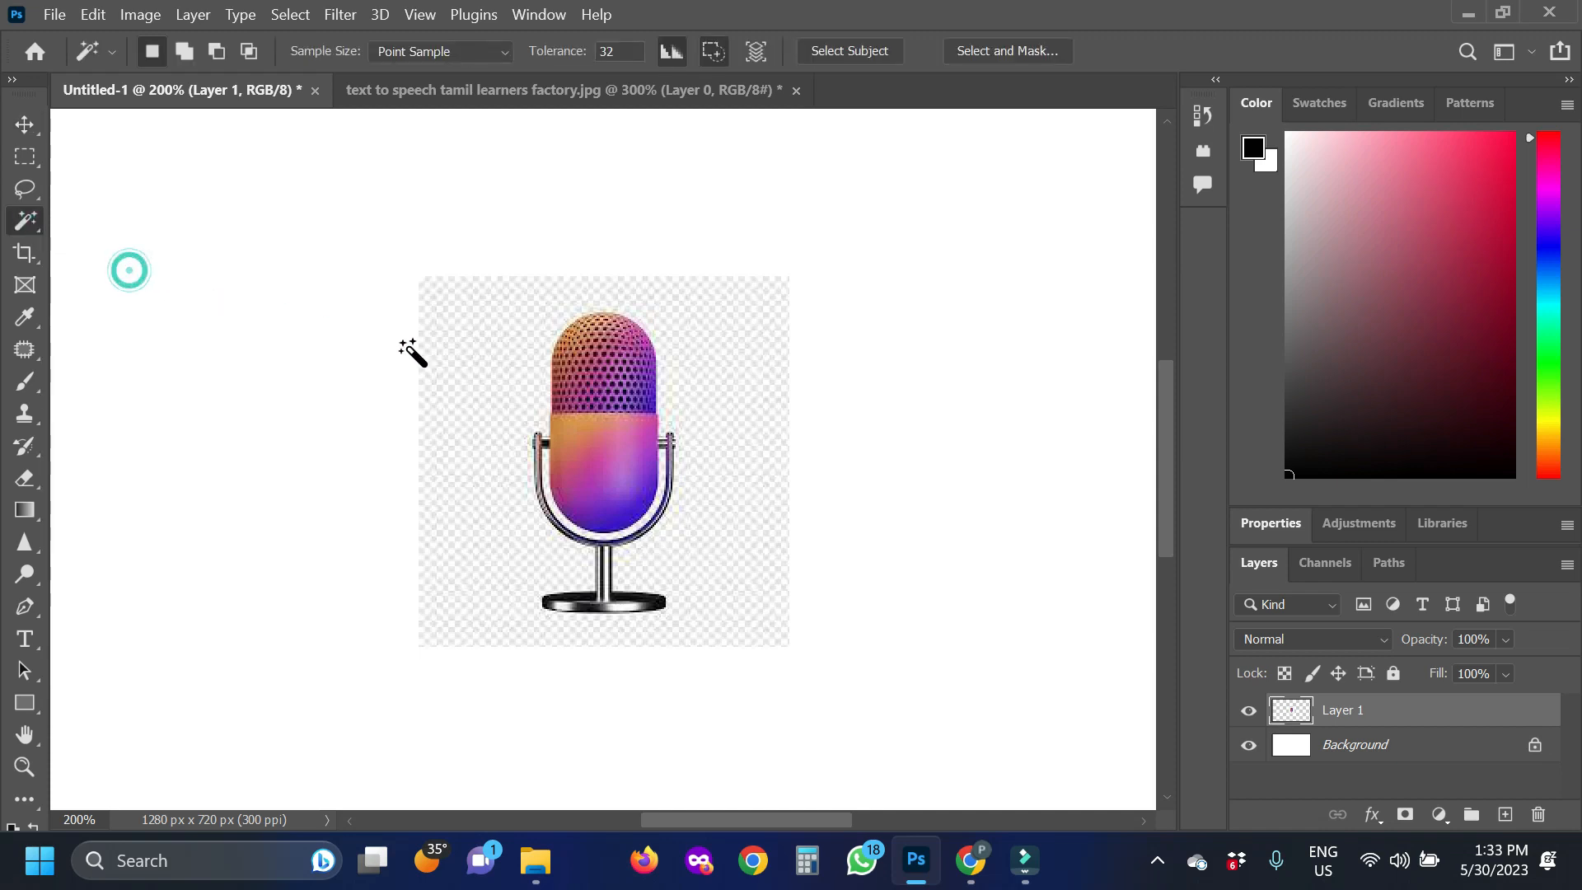
click(478, 360)
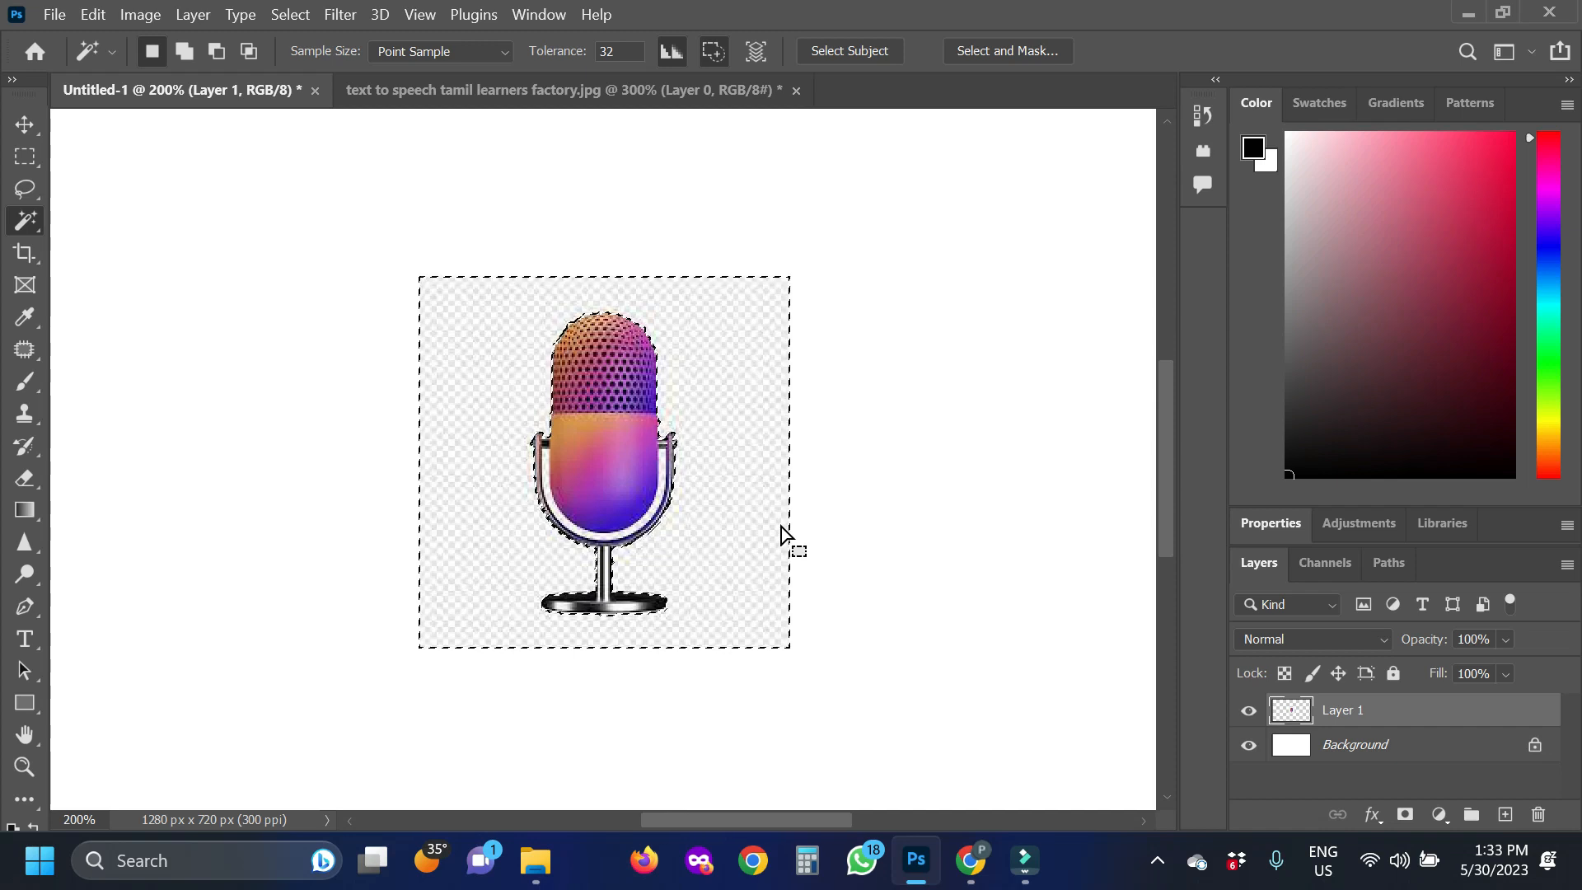
key(Delete)
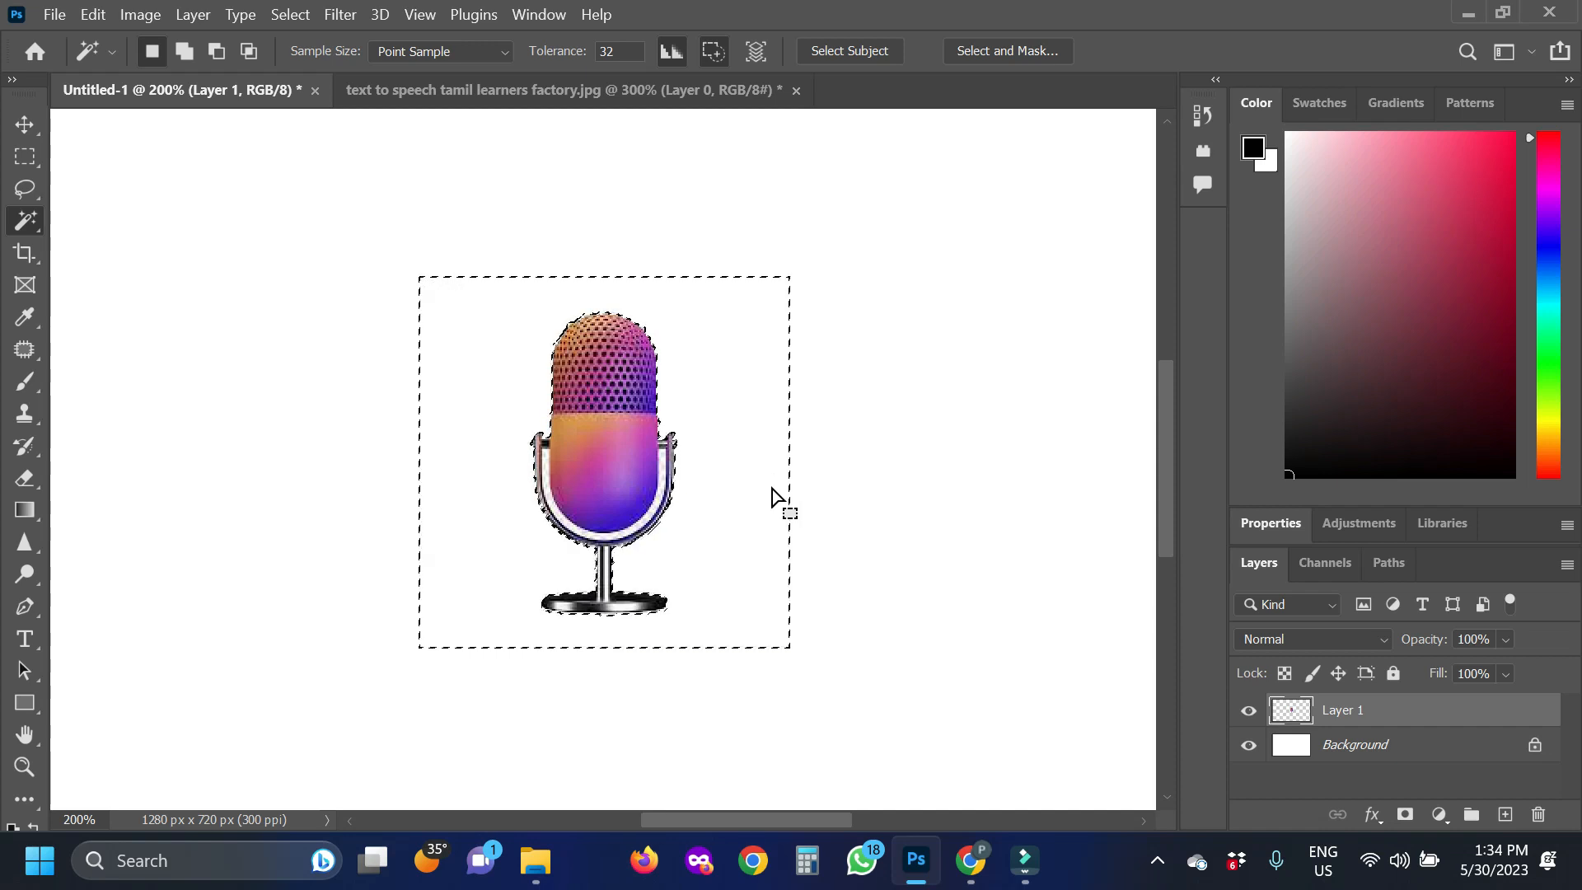
key(ctrl+d)
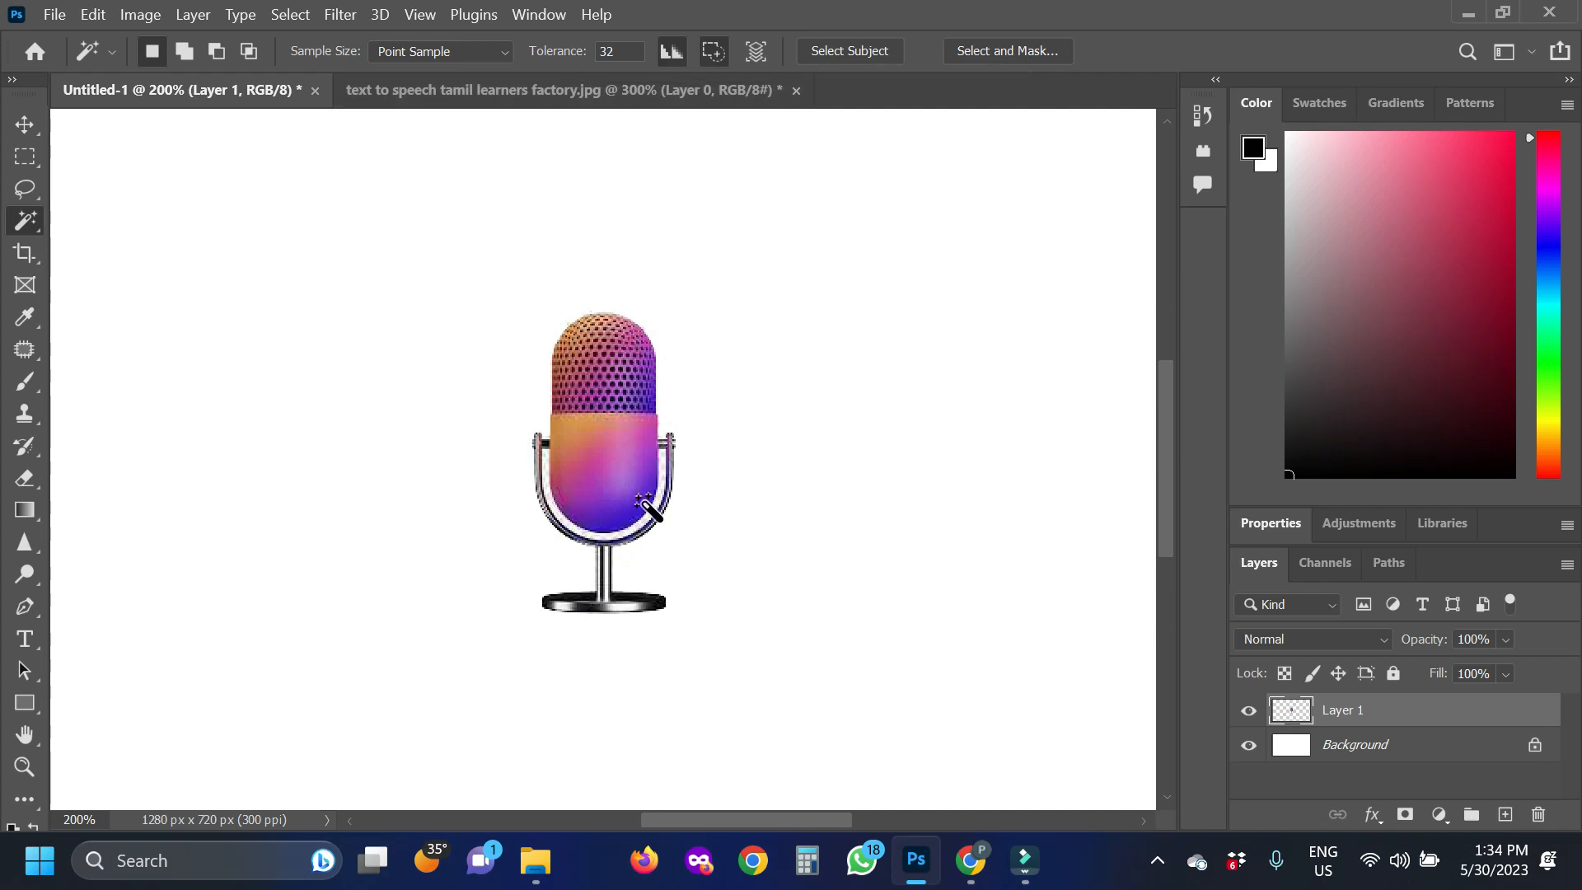
Step: Try to select the leftover background strip between the microphone body and its stand with the Magic Wand, then clear the selection
key(ctrl+plus)
key(ctrl+plus)
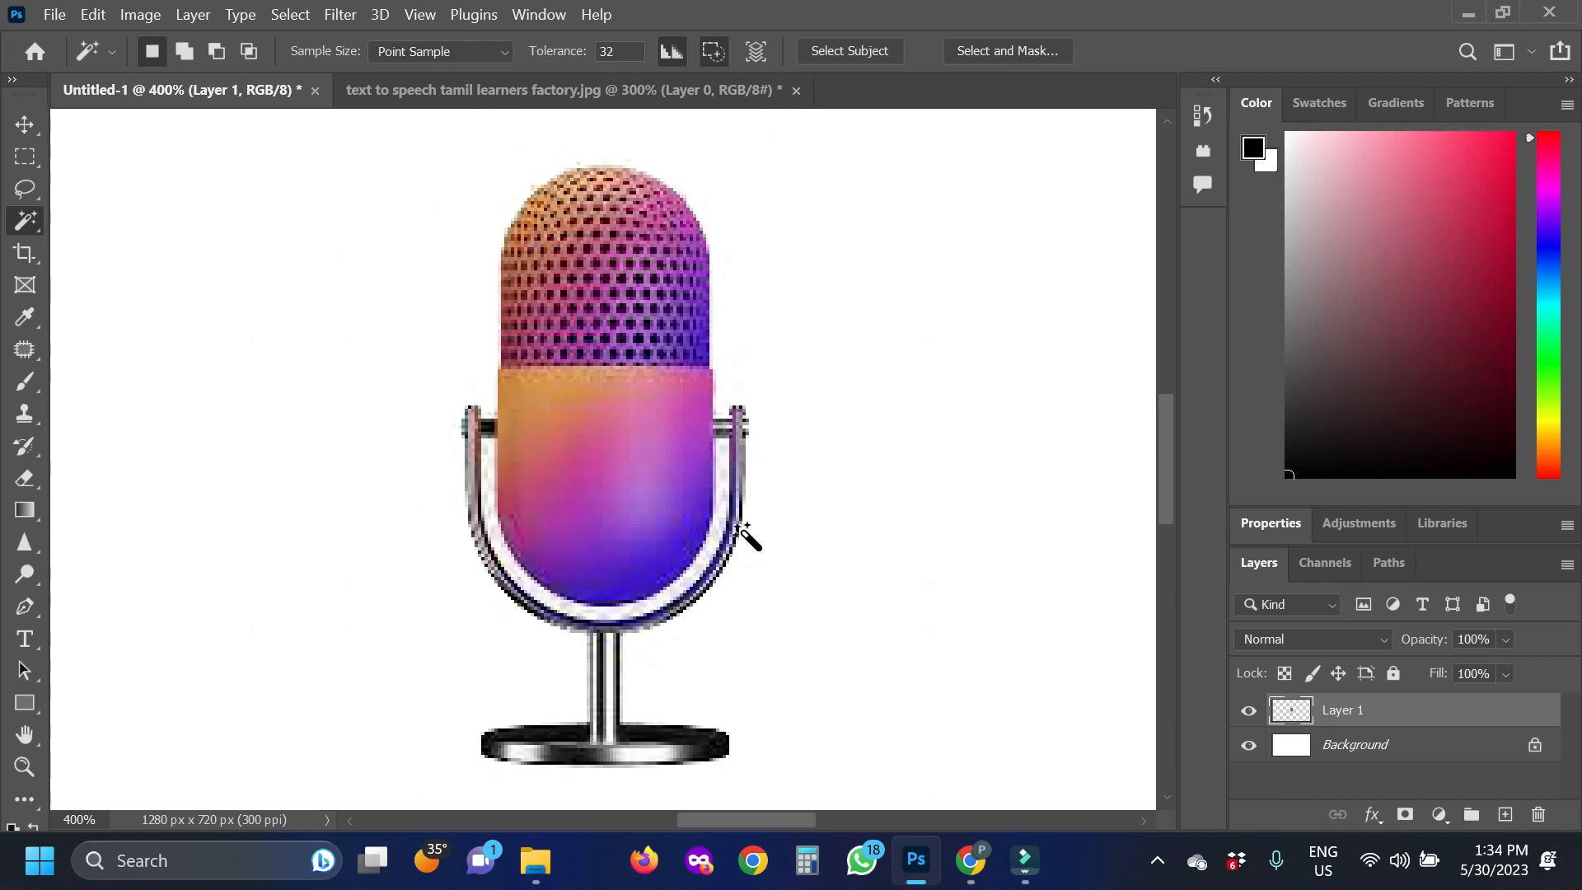
click(719, 449)
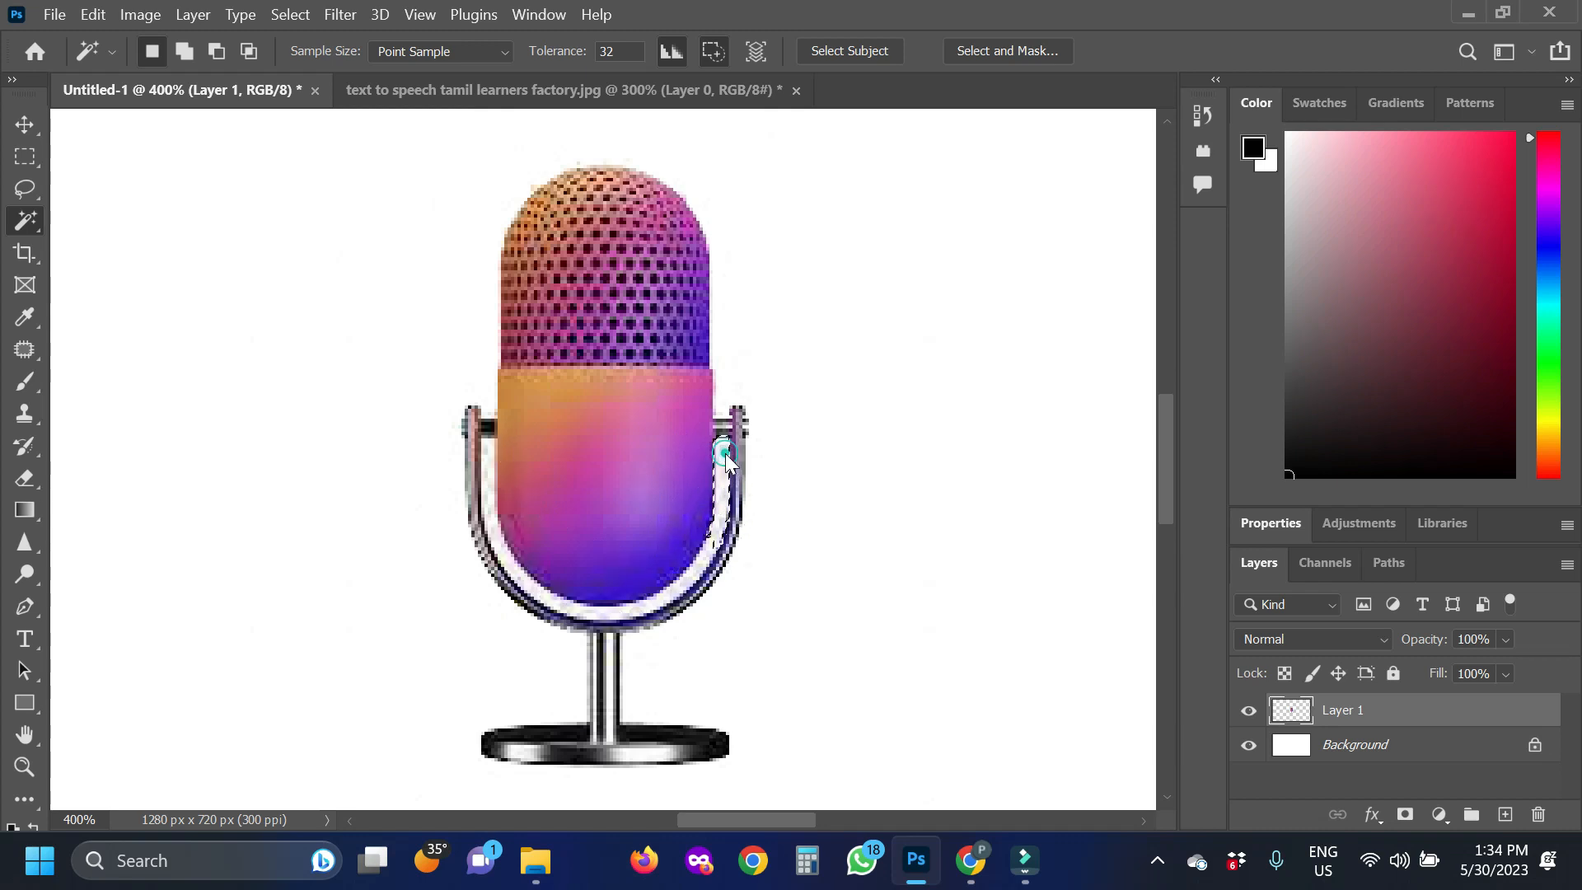
click(707, 566)
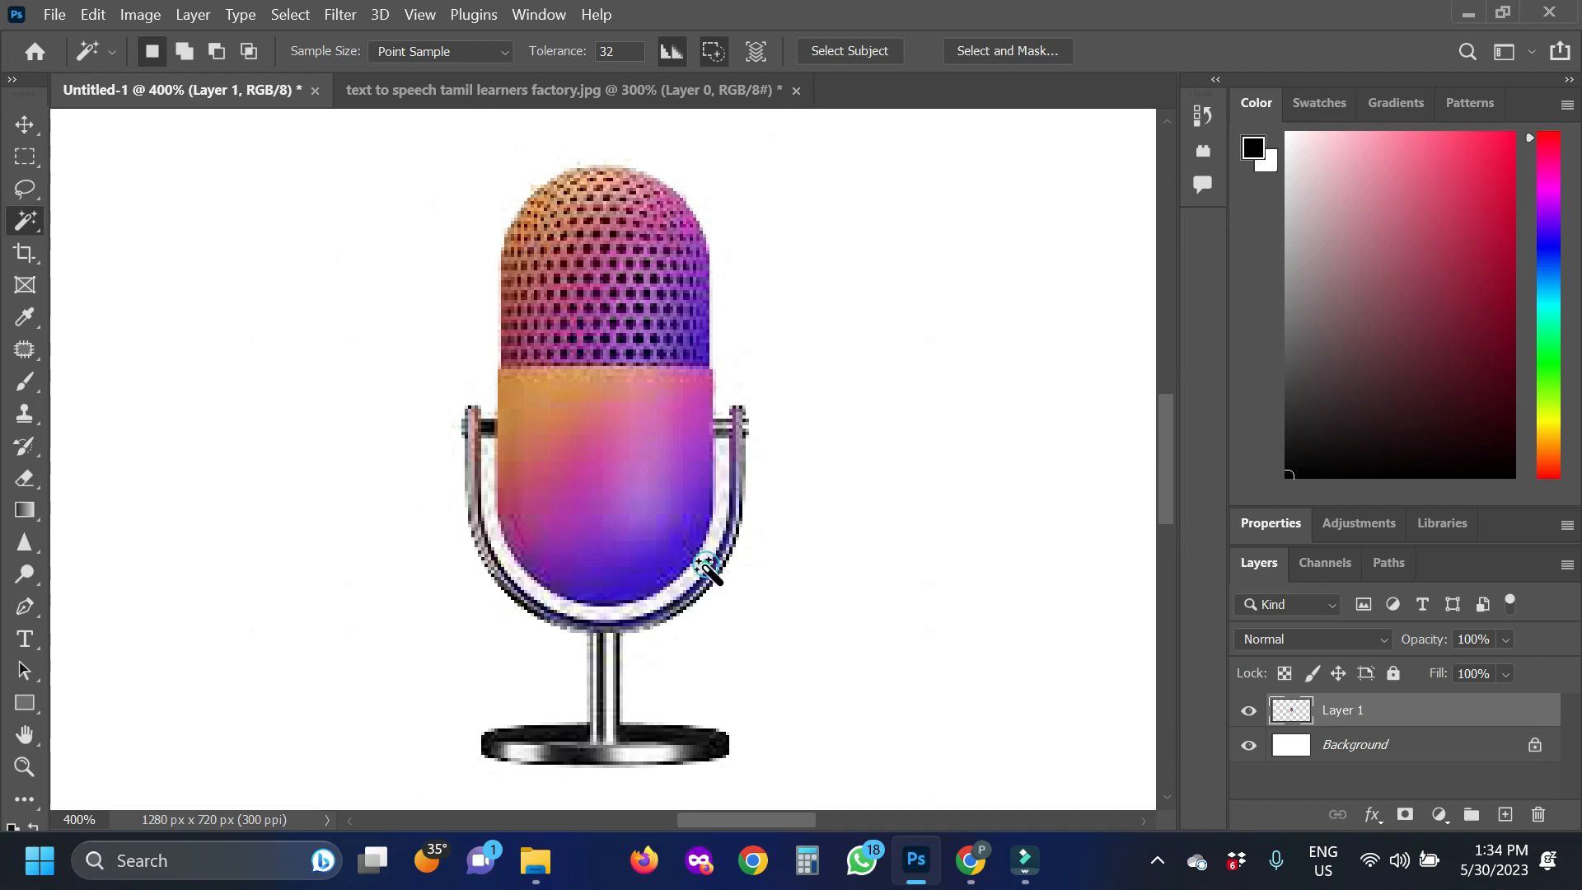
click(707, 554)
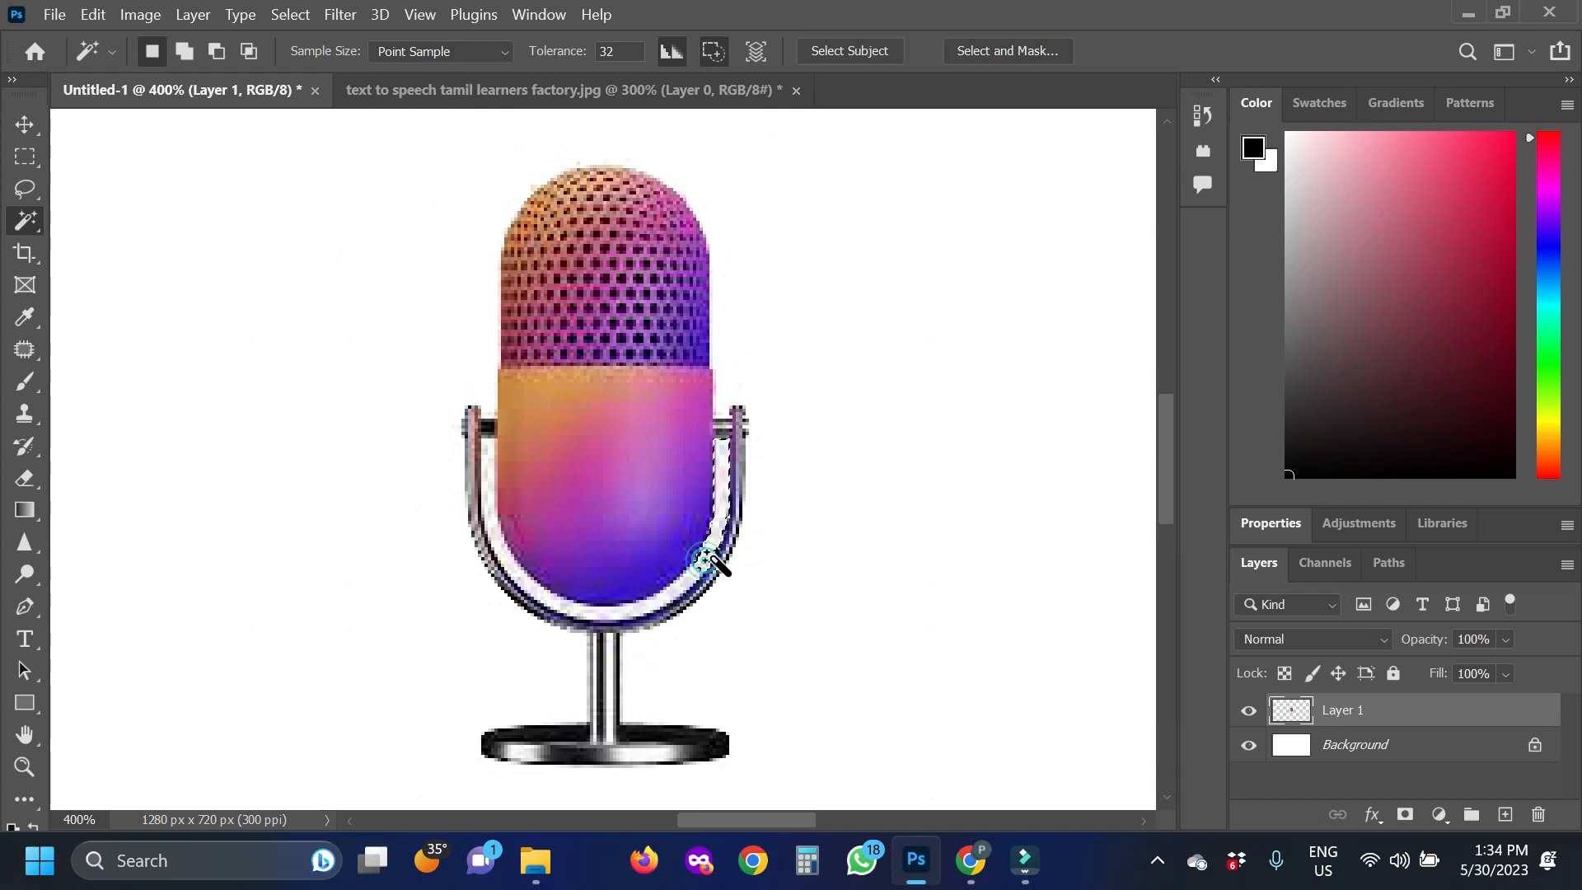
key(ctrl+d)
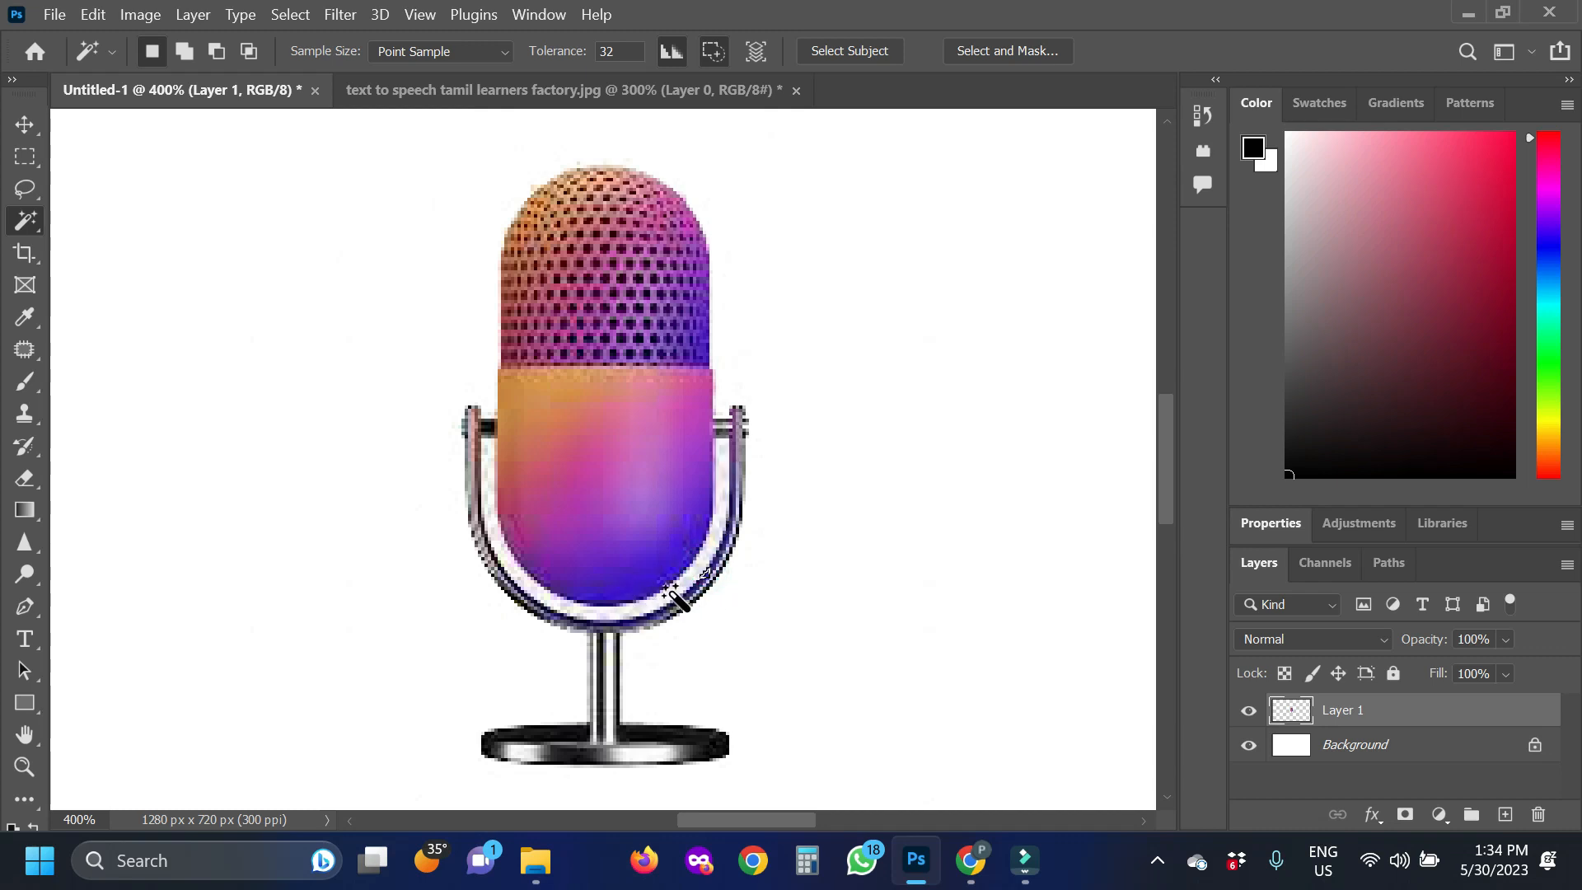
Step: Try to select the leftover strip inside the microphone's stand with the Quick Selection Tool in add-to-selection mode
right_click(27, 220)
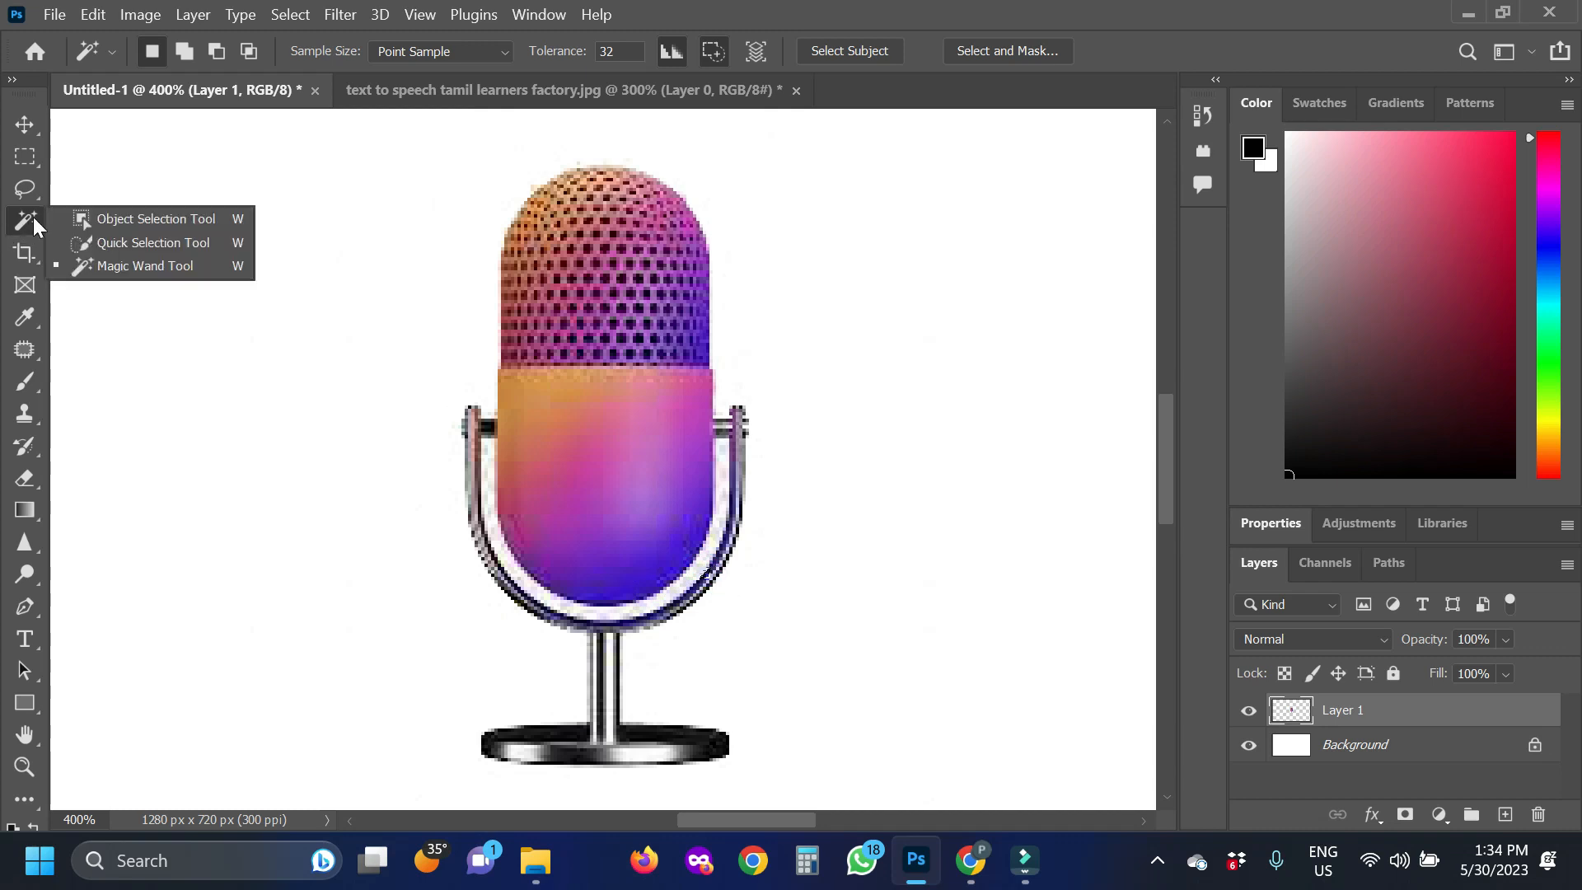
click(123, 239)
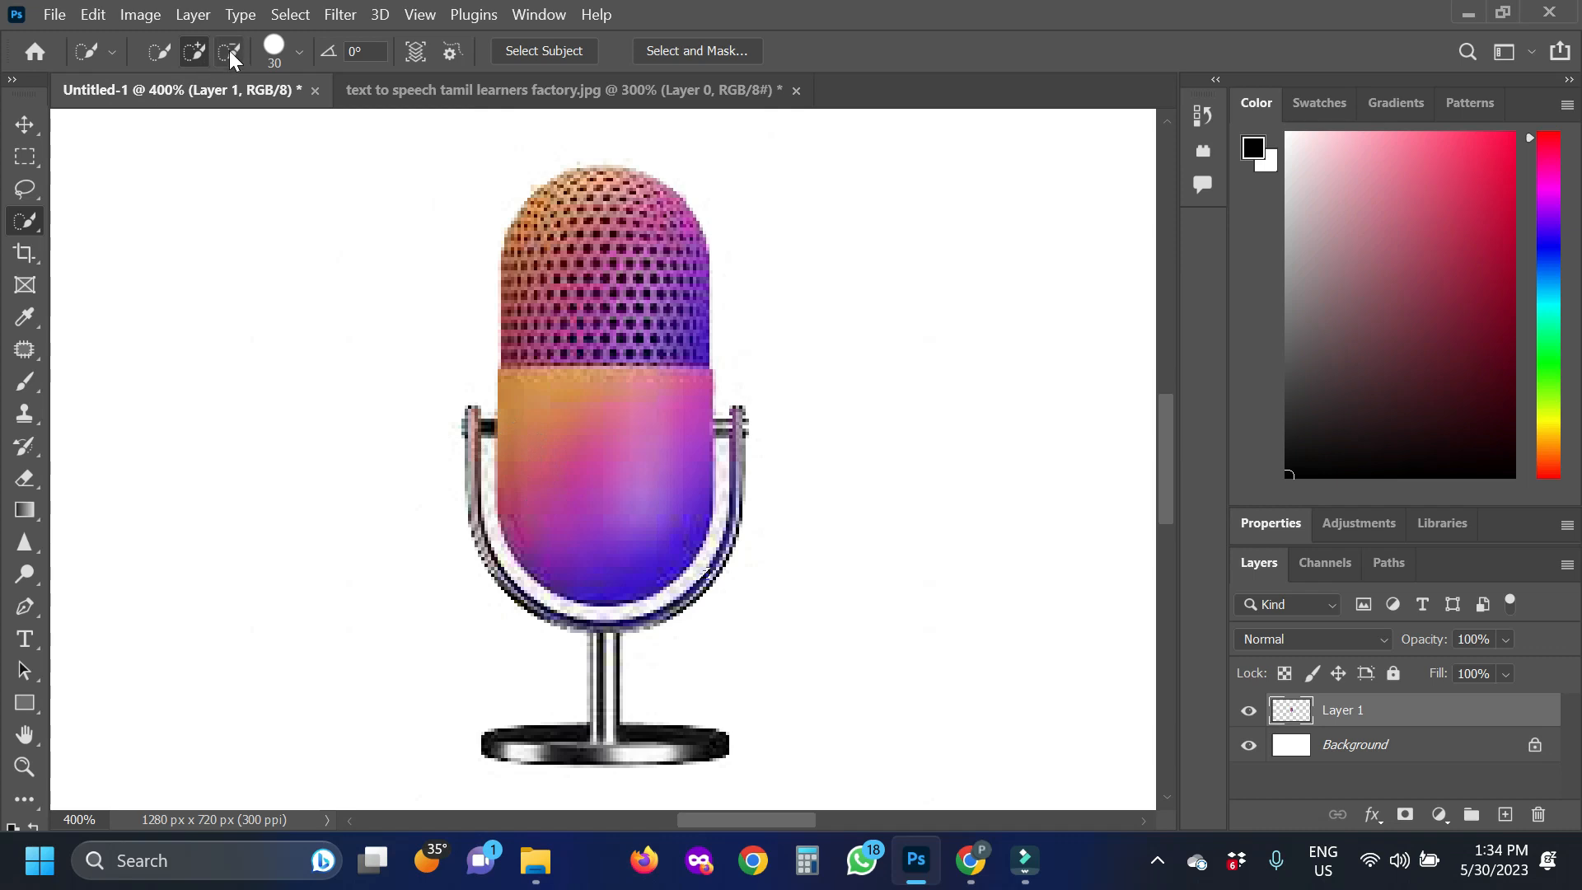
click(195, 52)
drag(476, 459, 488, 457)
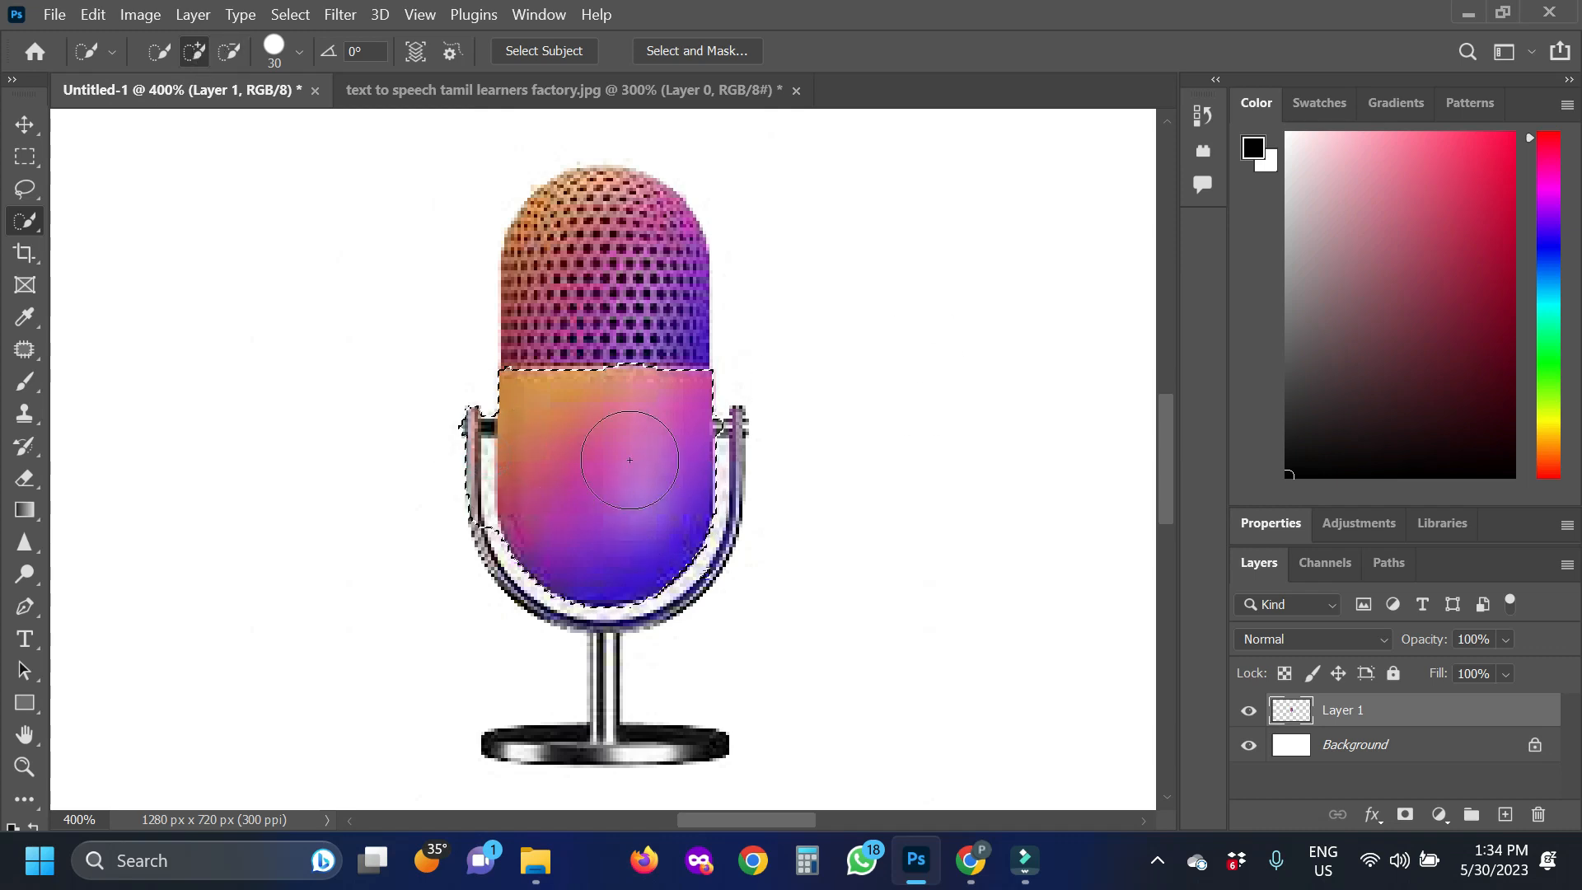
Step: Switch to the "text to speech tamil learners factory.jpg" document and move the microphone layer back so it fills the canvas
click(570, 85)
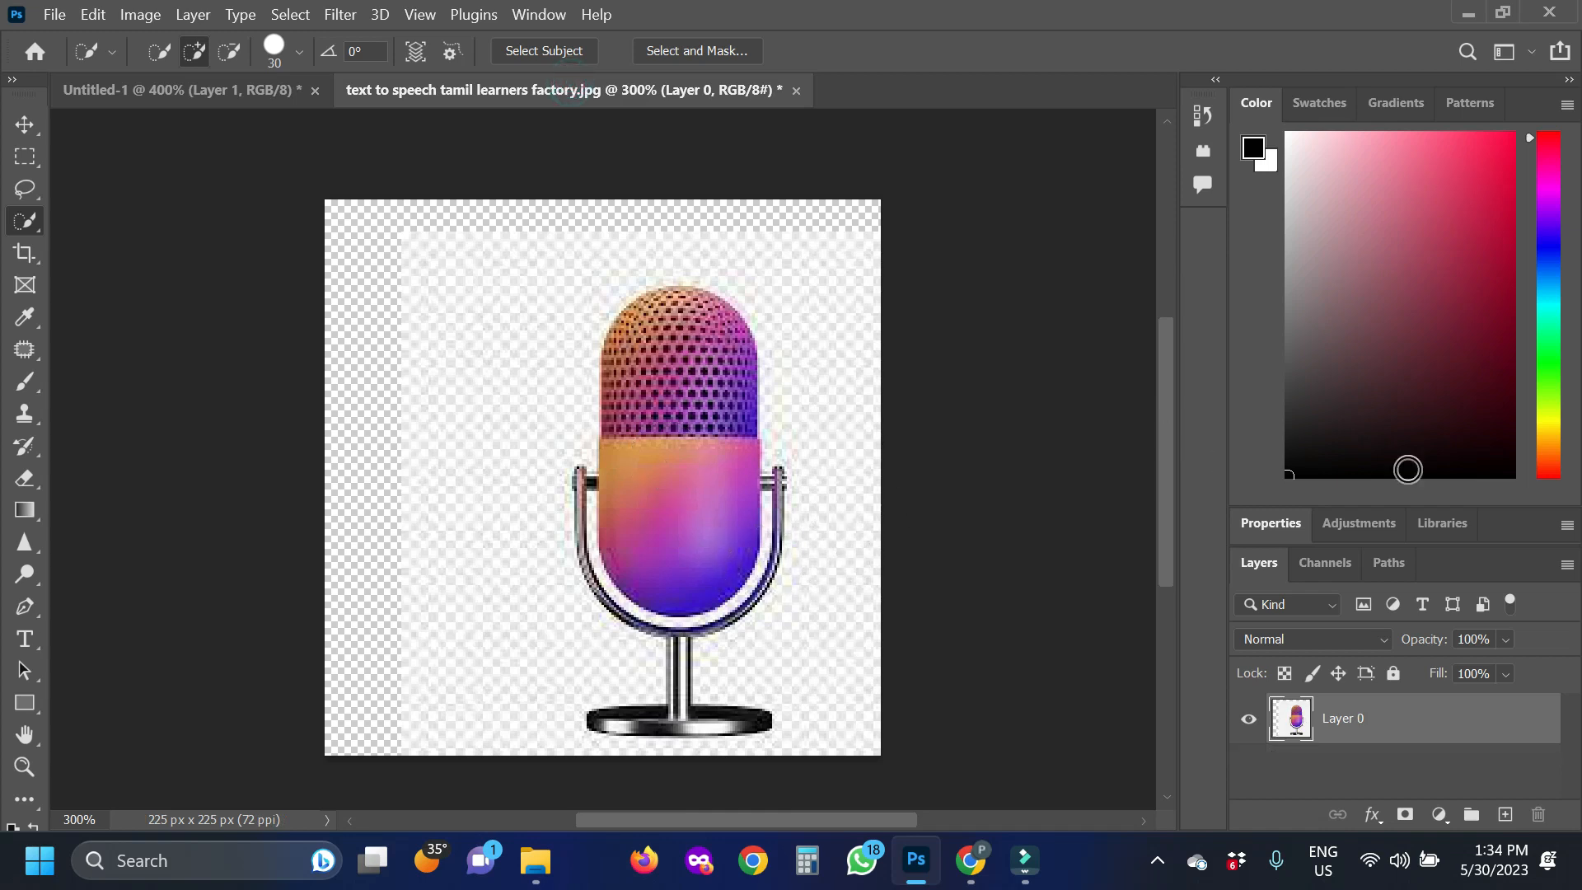
click(23, 130)
drag(522, 378, 451, 358)
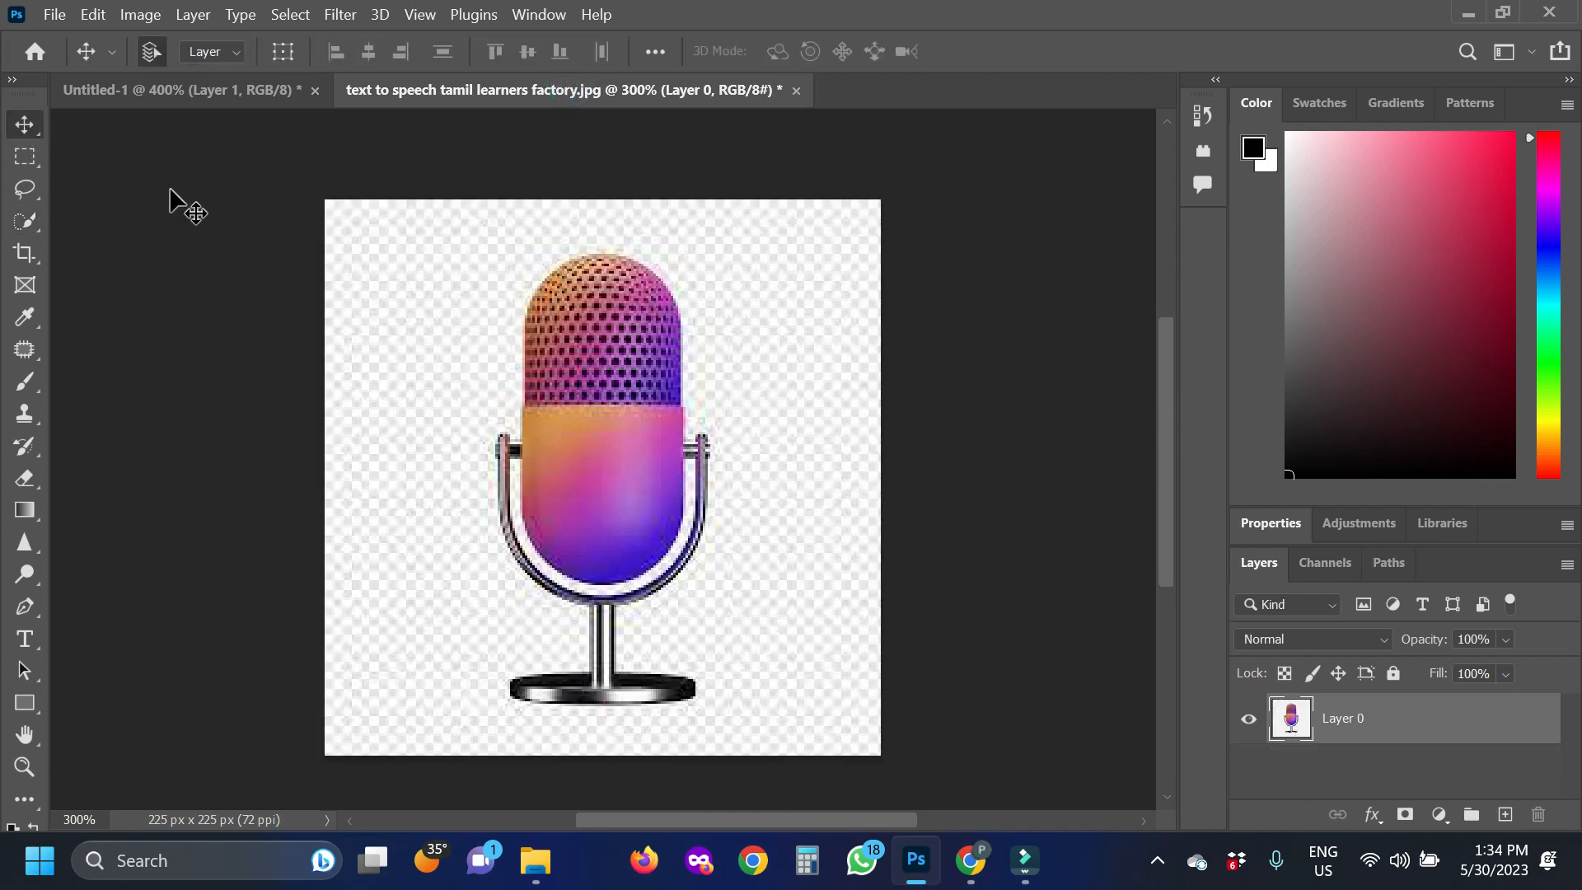
Step: Select the fake checkered background around the microphone with the Magic Wand at tolerance 32 and delete it
click(24, 219)
click(104, 273)
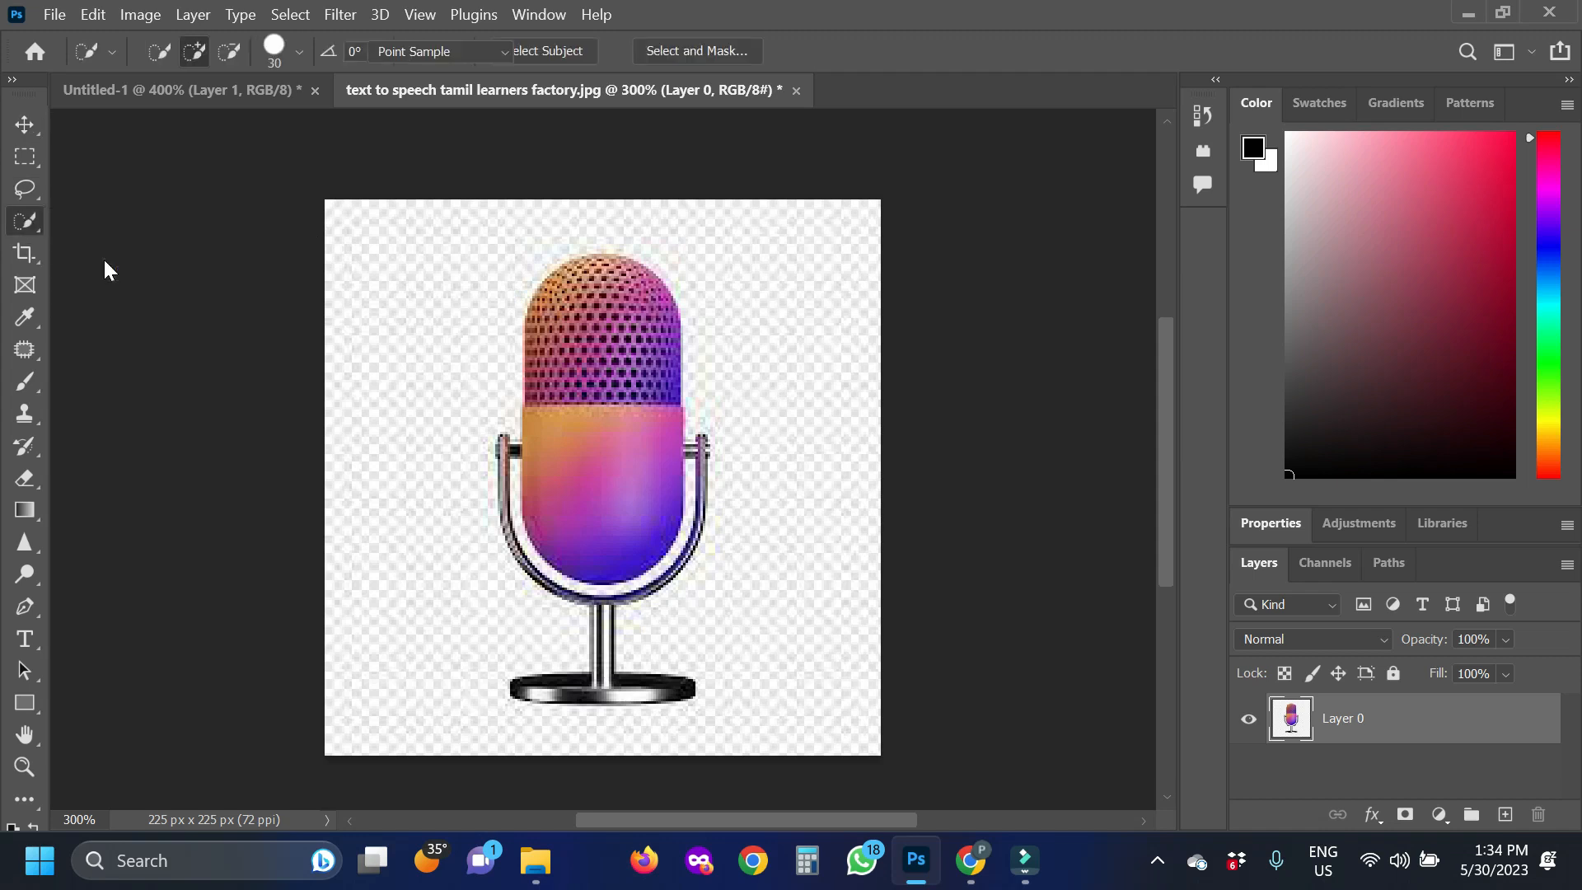
click(438, 340)
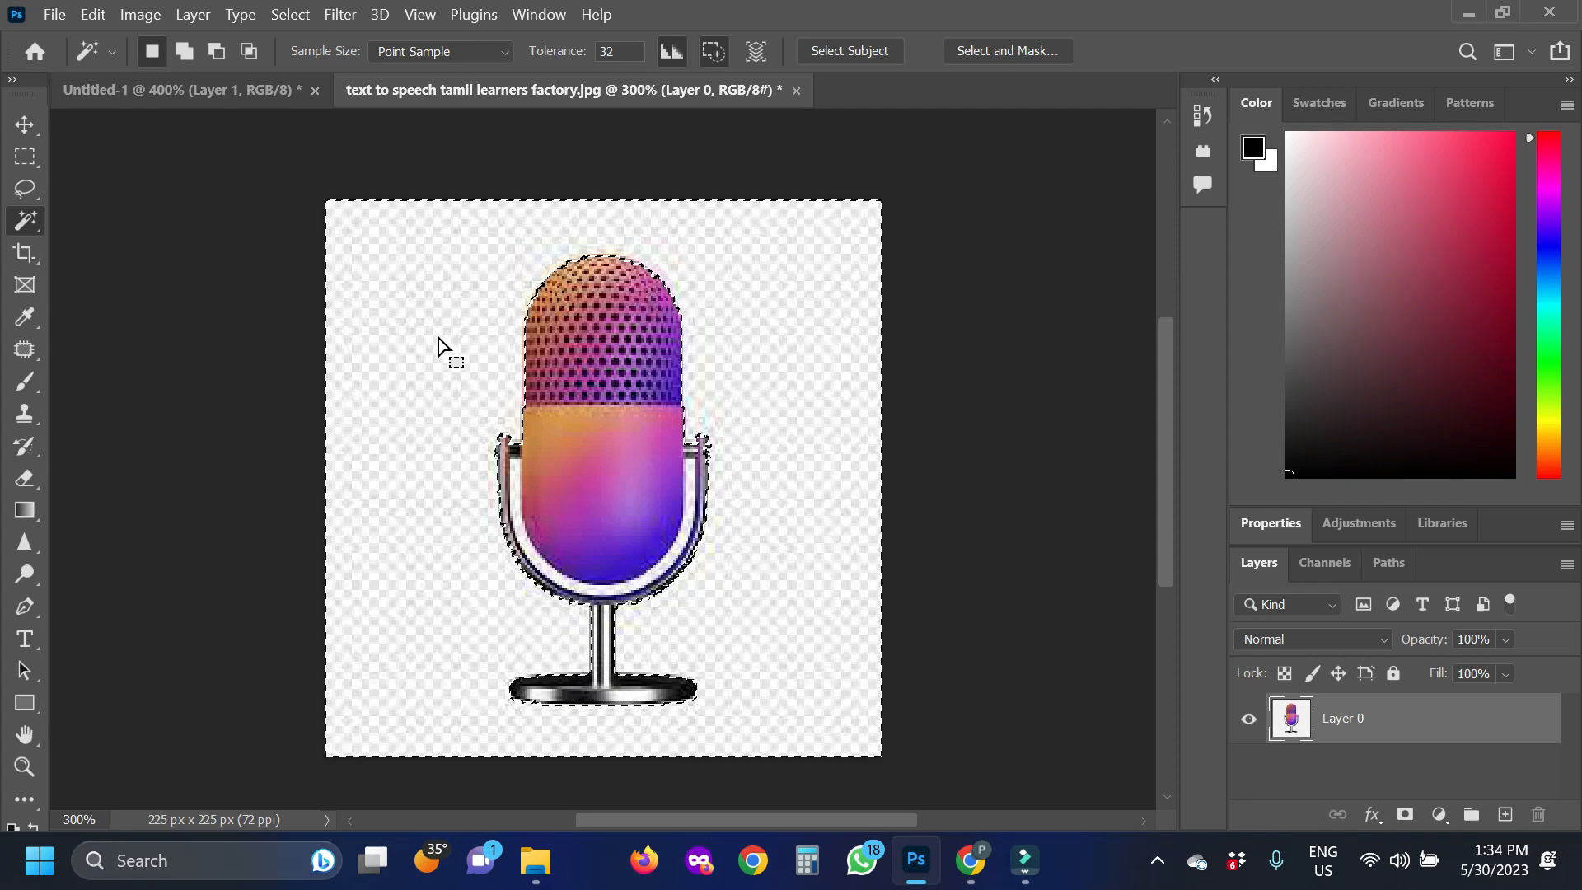
key(Delete)
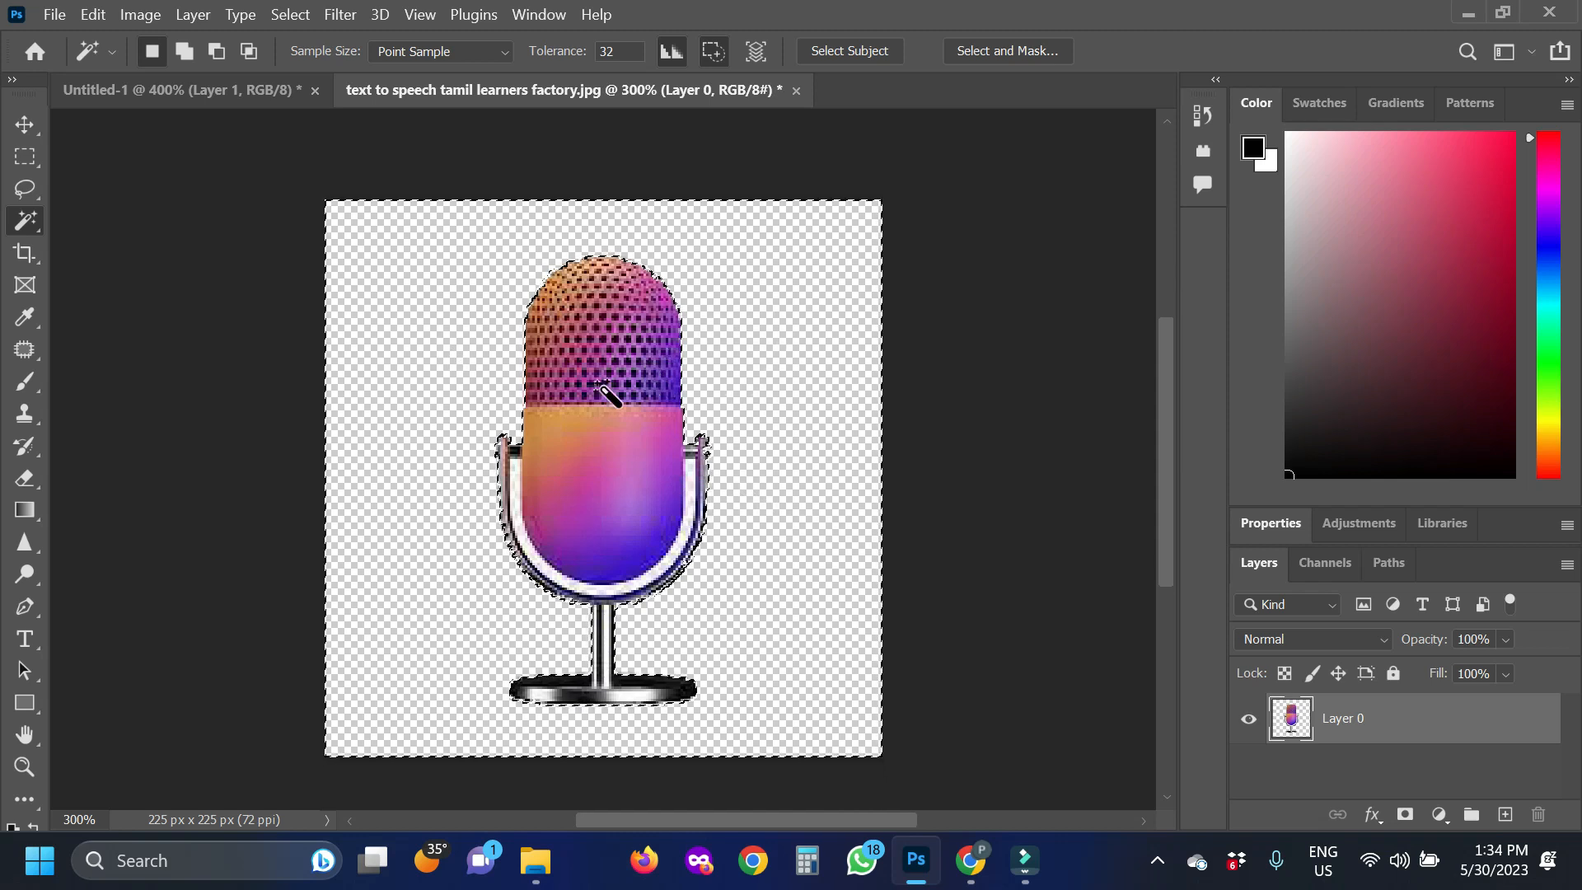
Step: Try moving the cut-out microphone within its own canvas while the selection is active
click(26, 132)
drag(574, 409, 612, 437)
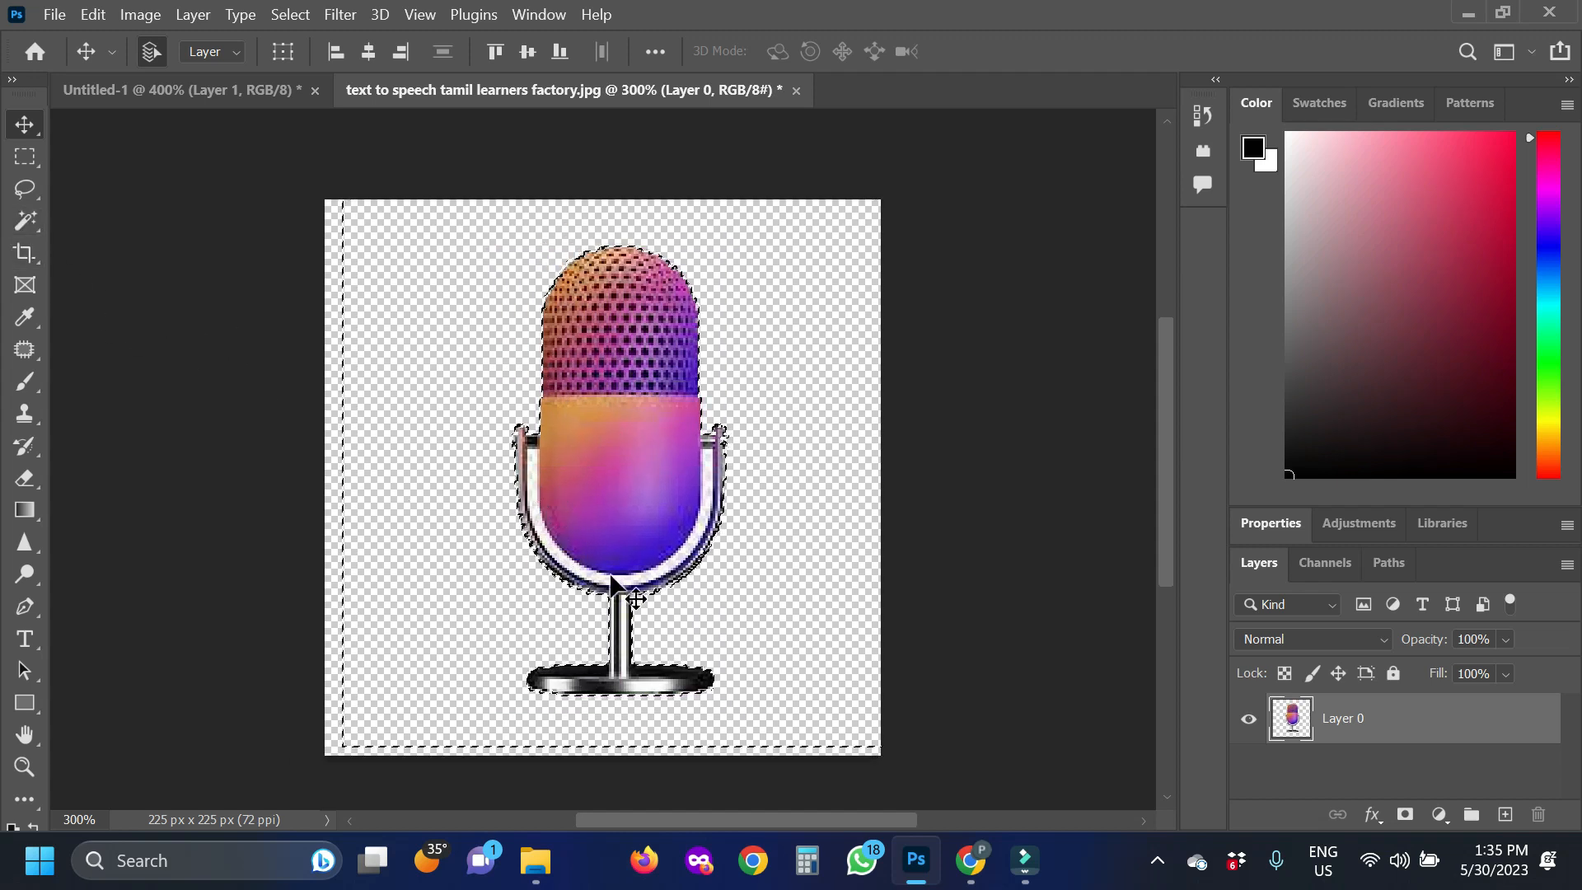
drag(630, 503, 616, 517)
Step: Remove the leftover background strips inside the stand with the Magic Wand, clear the selection, and move the microphone slightly higher
click(25, 222)
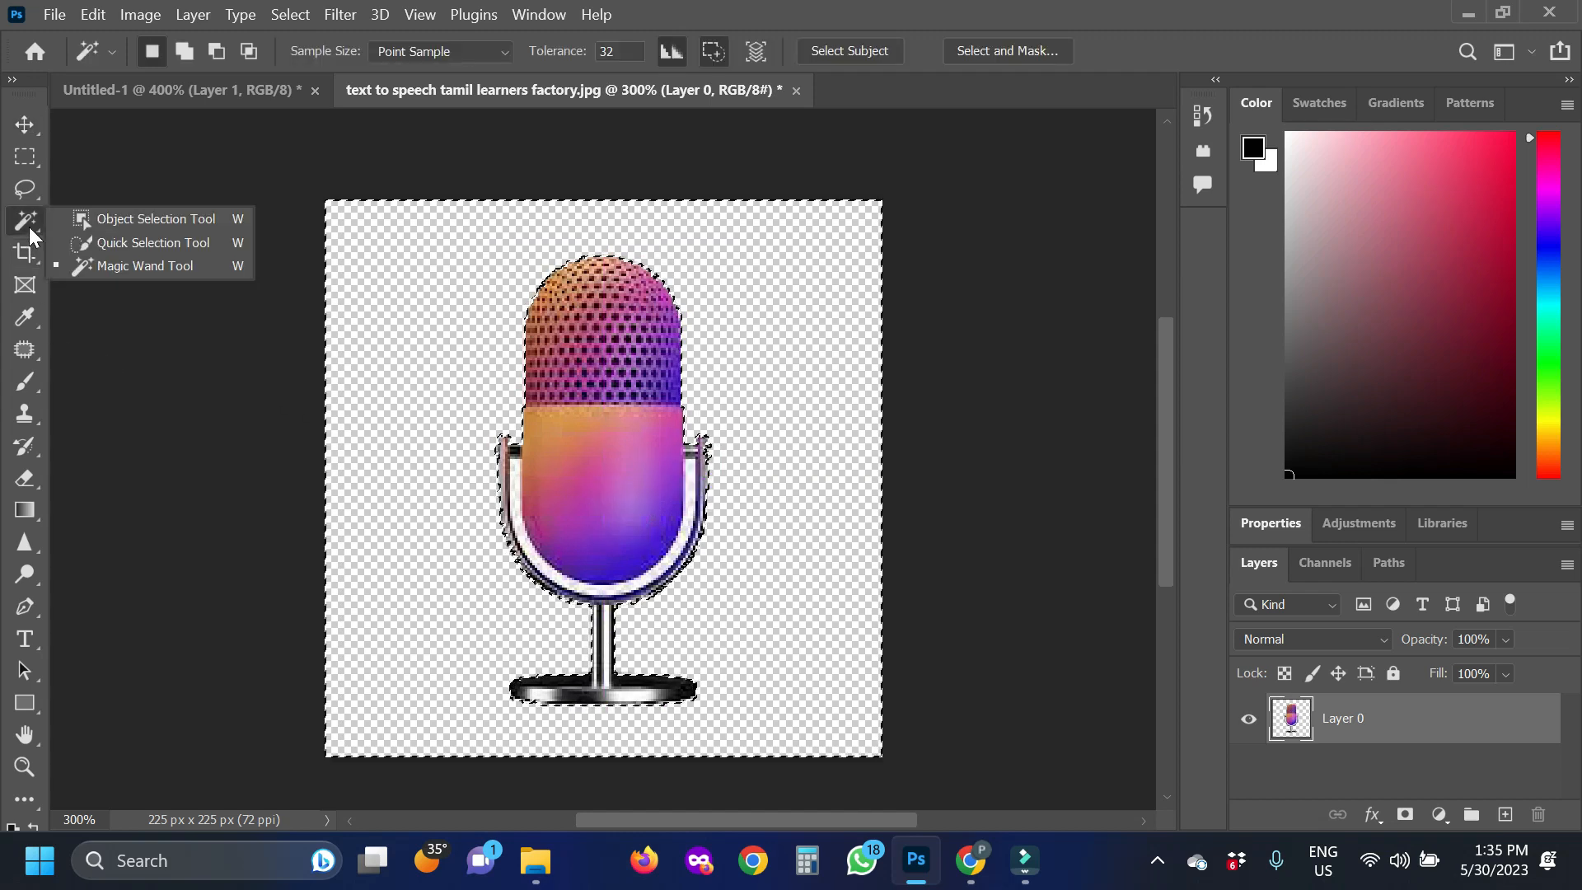
click(103, 272)
click(515, 470)
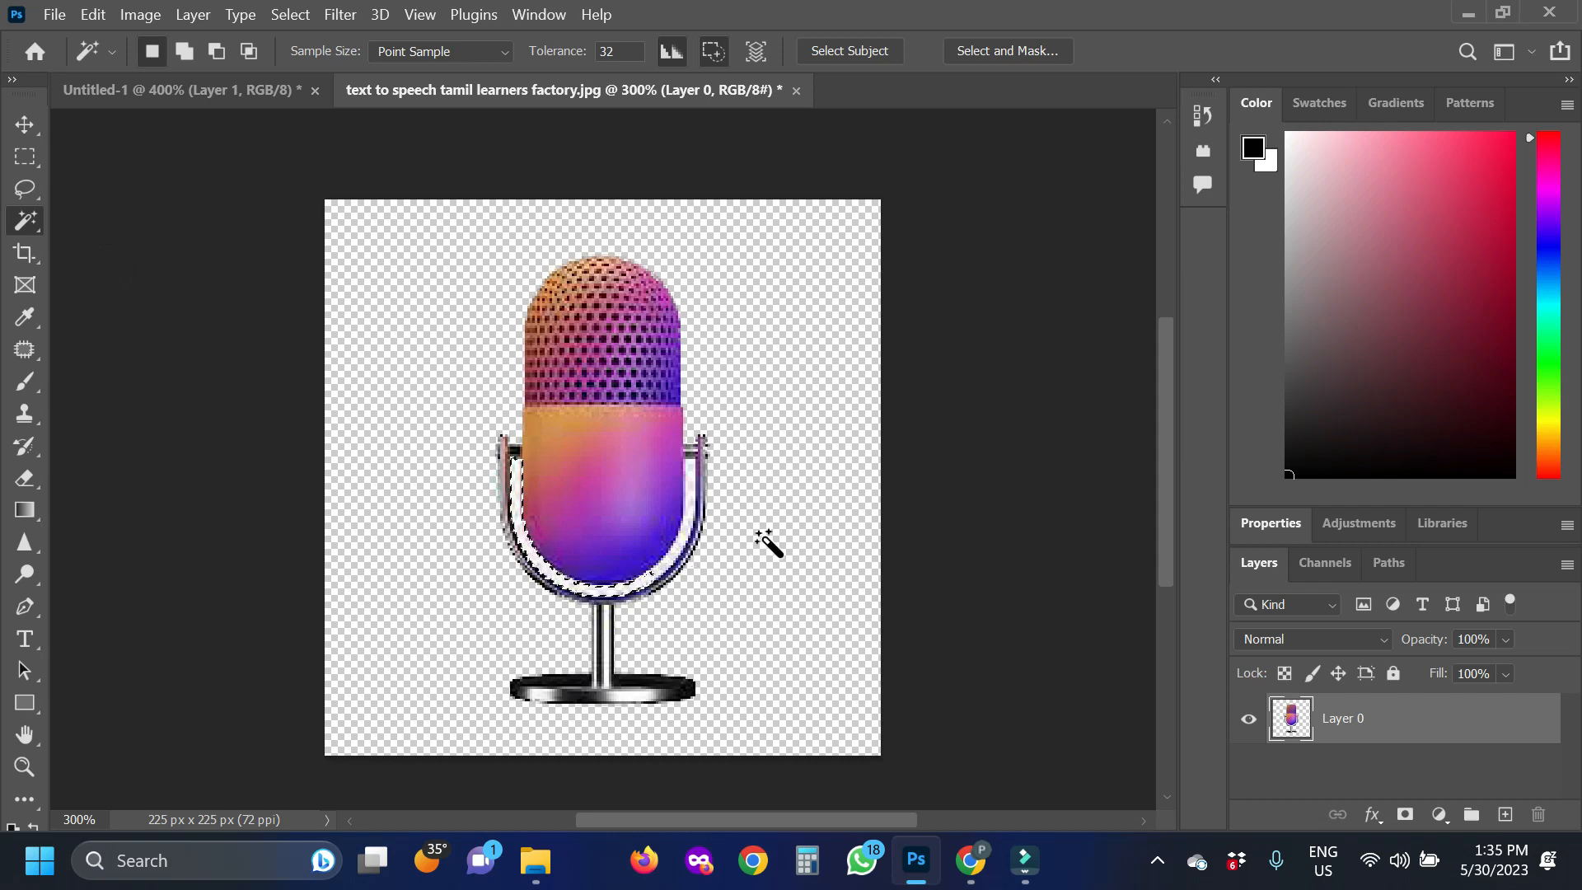
click(690, 477)
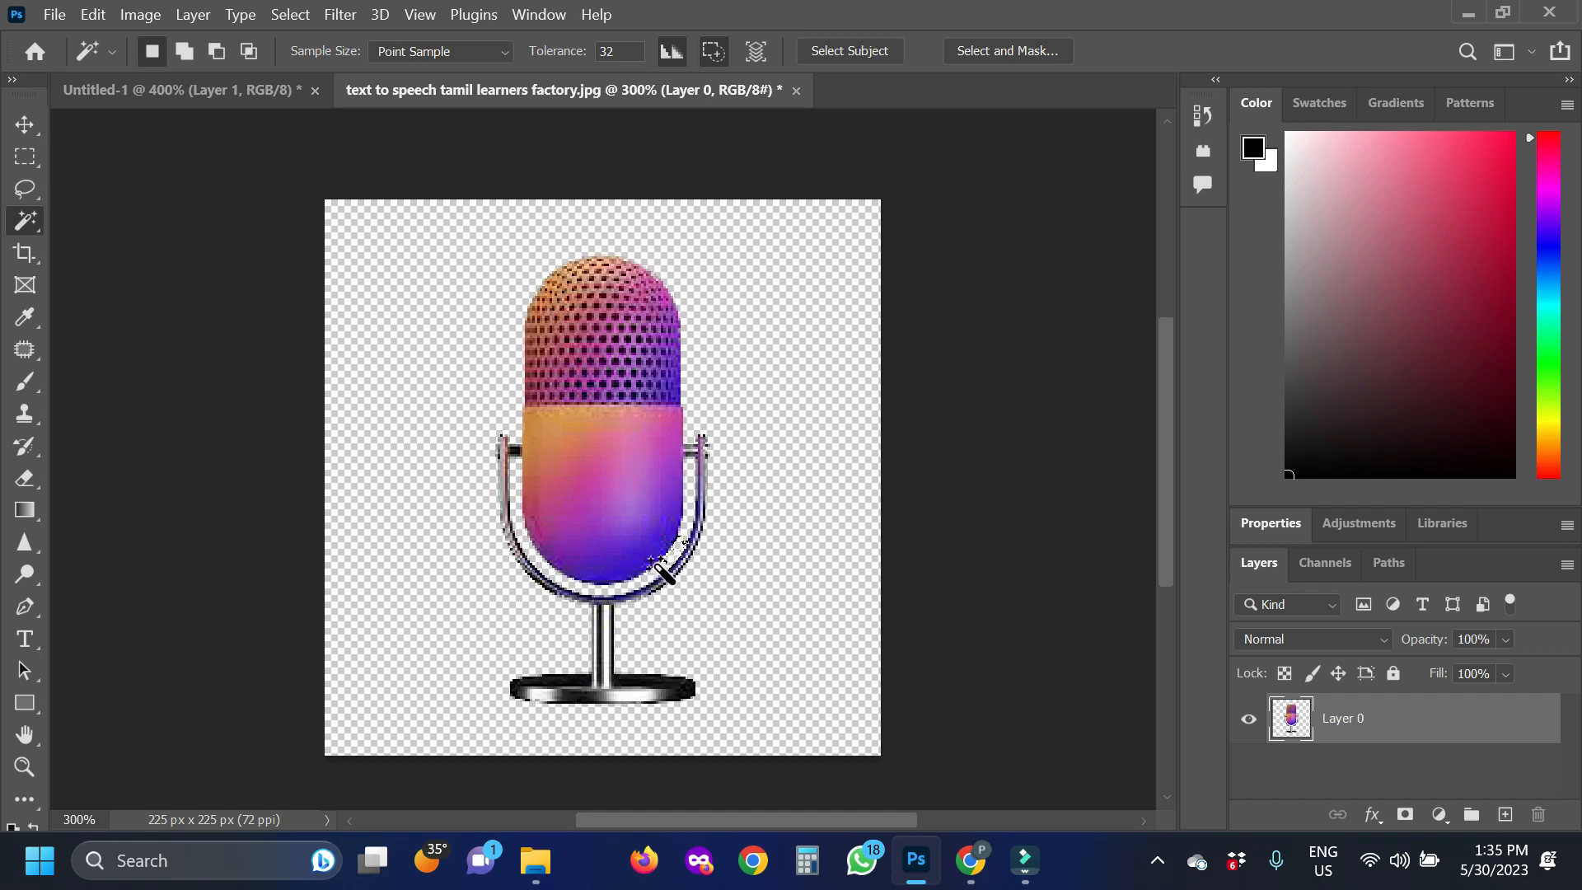
click(650, 581)
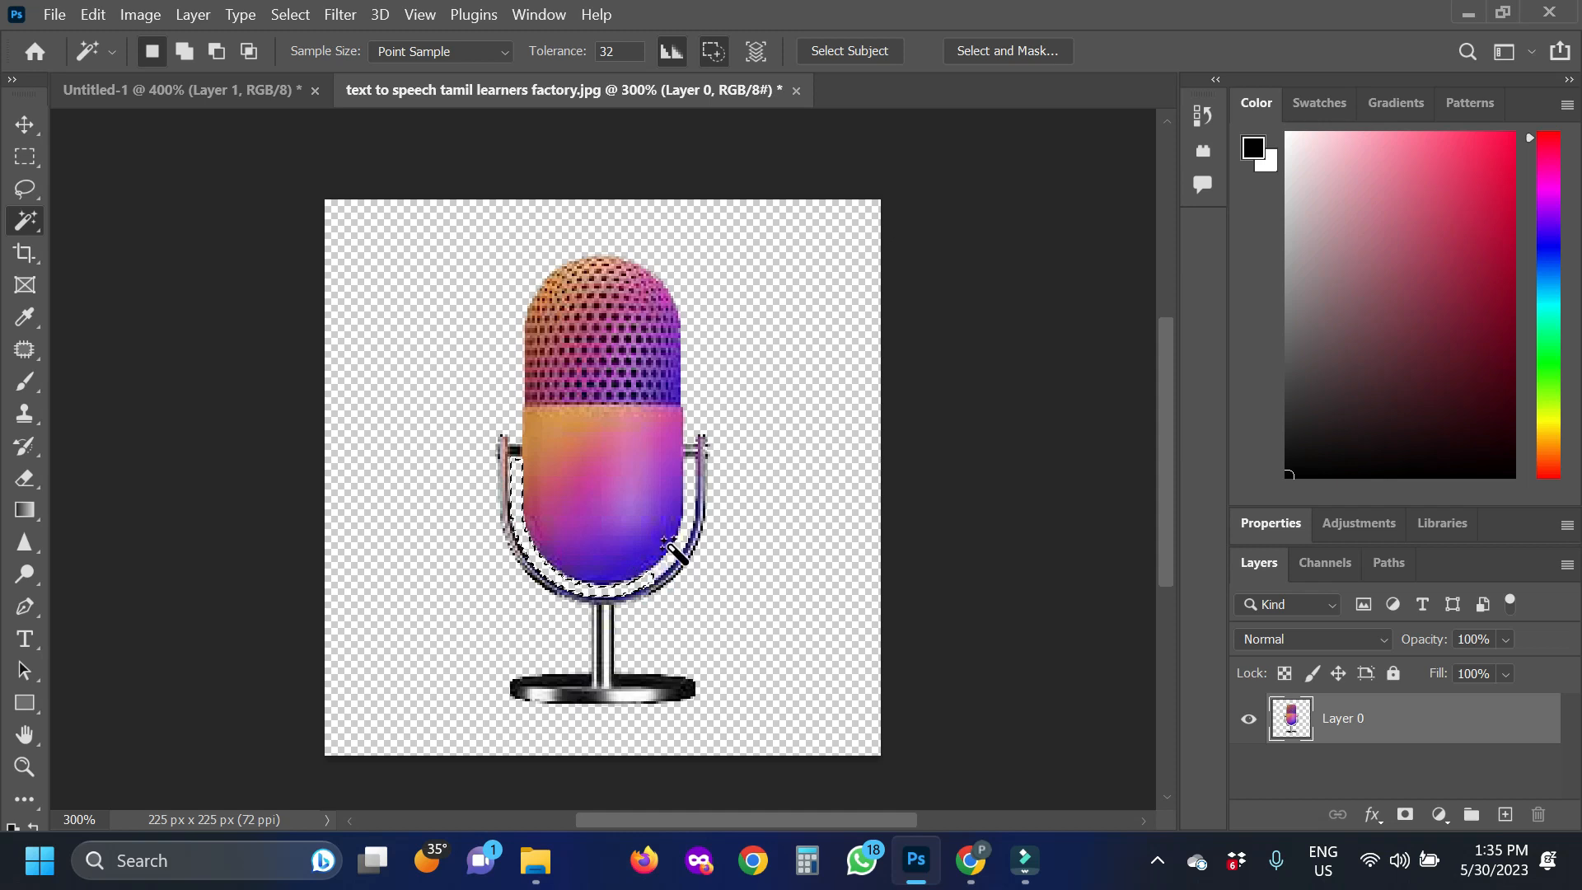
key(ctrl+d)
click(24, 124)
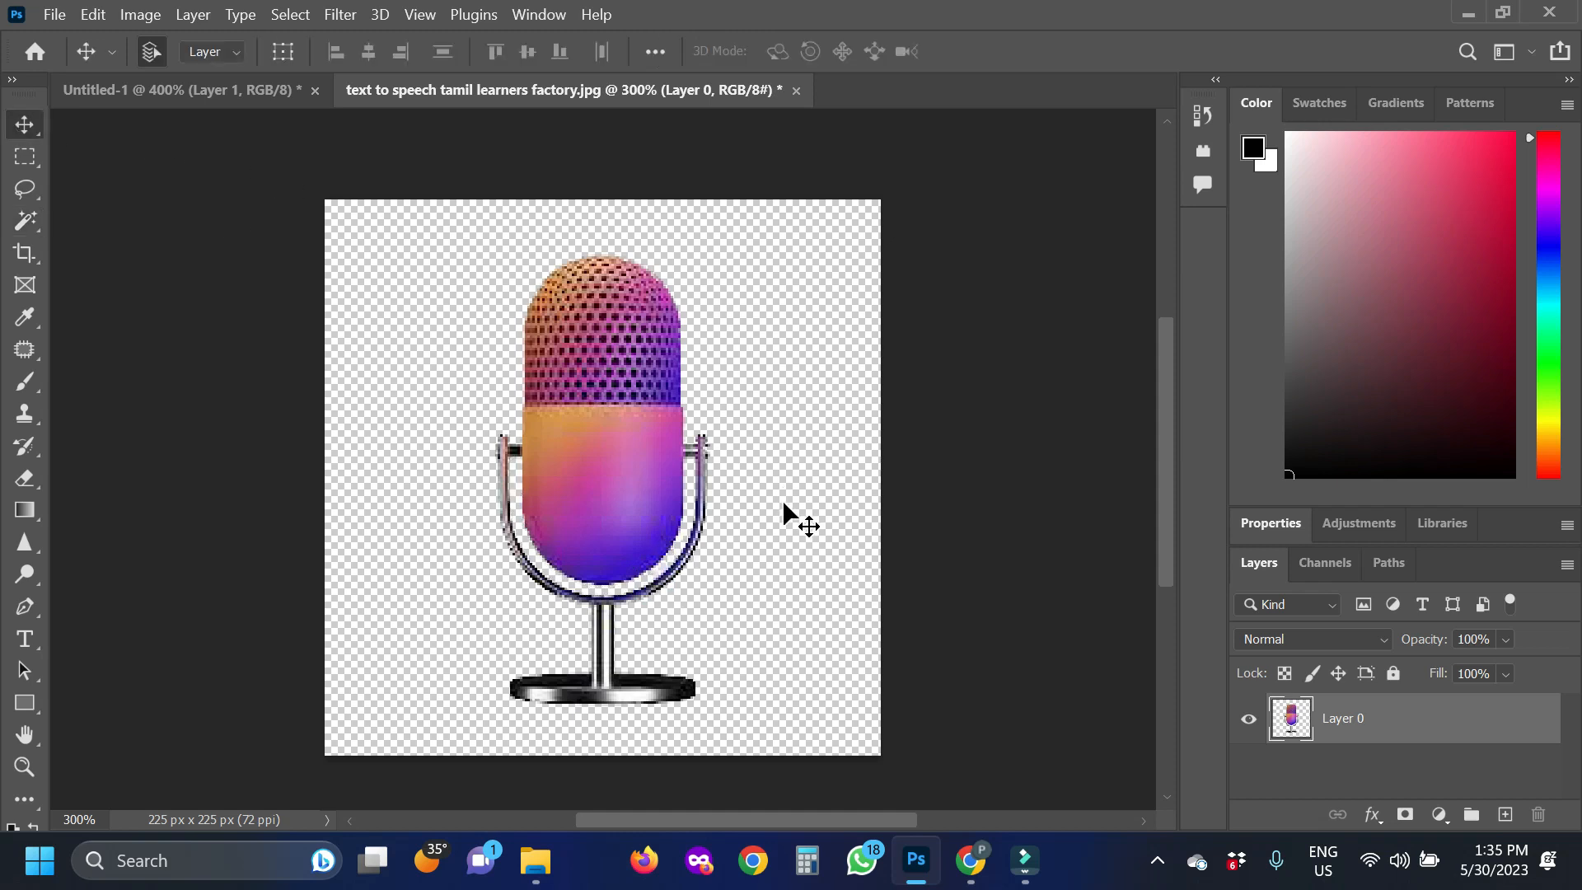
mouse_move(639, 471)
mouse_down()
mouse_move(562, 414)
mouse_move(678, 431)
mouse_move(704, 477)
mouse_move(597, 487)
mouse_move(677, 419)
mouse_move(669, 445)
mouse_move(646, 448)
mouse_up()
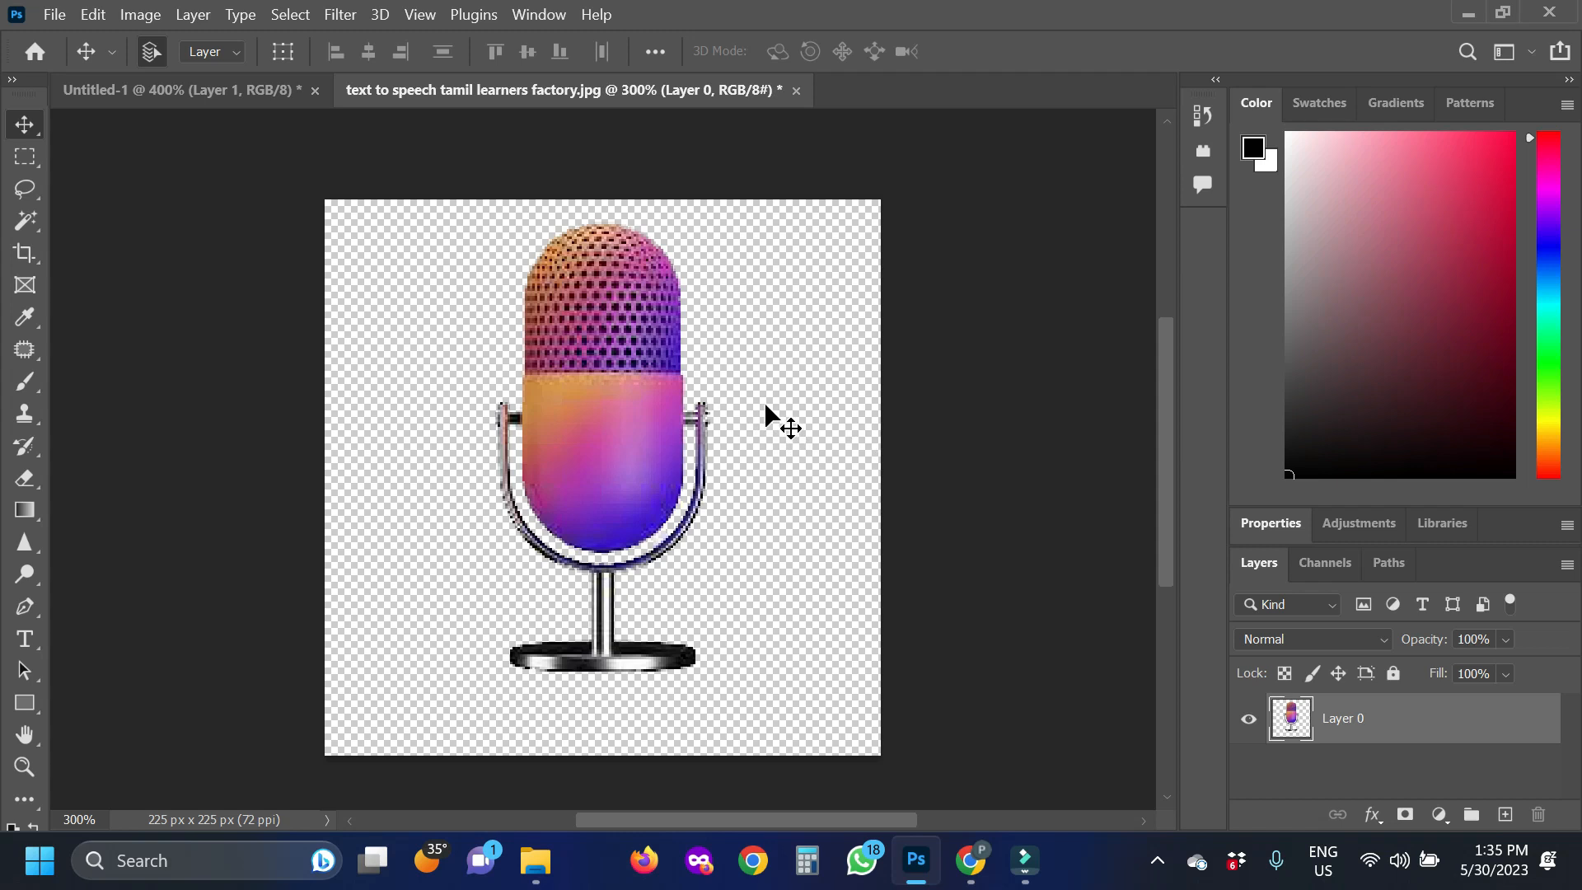
Step: Examine the file formats offered for saving the image, including PNG, and cancel without saving
click(54, 14)
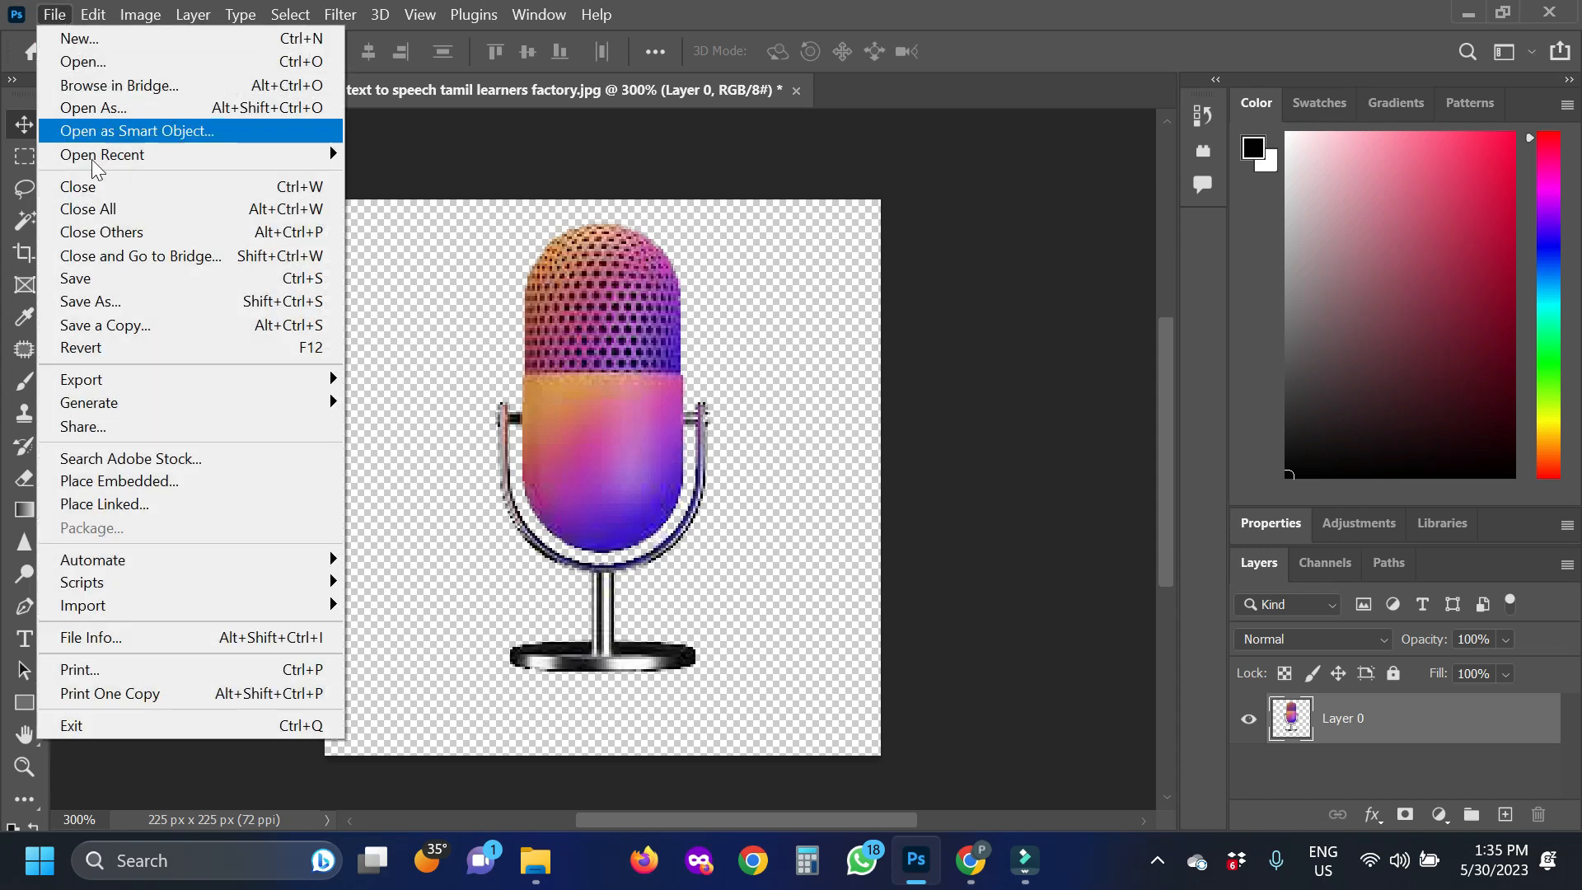
click(111, 301)
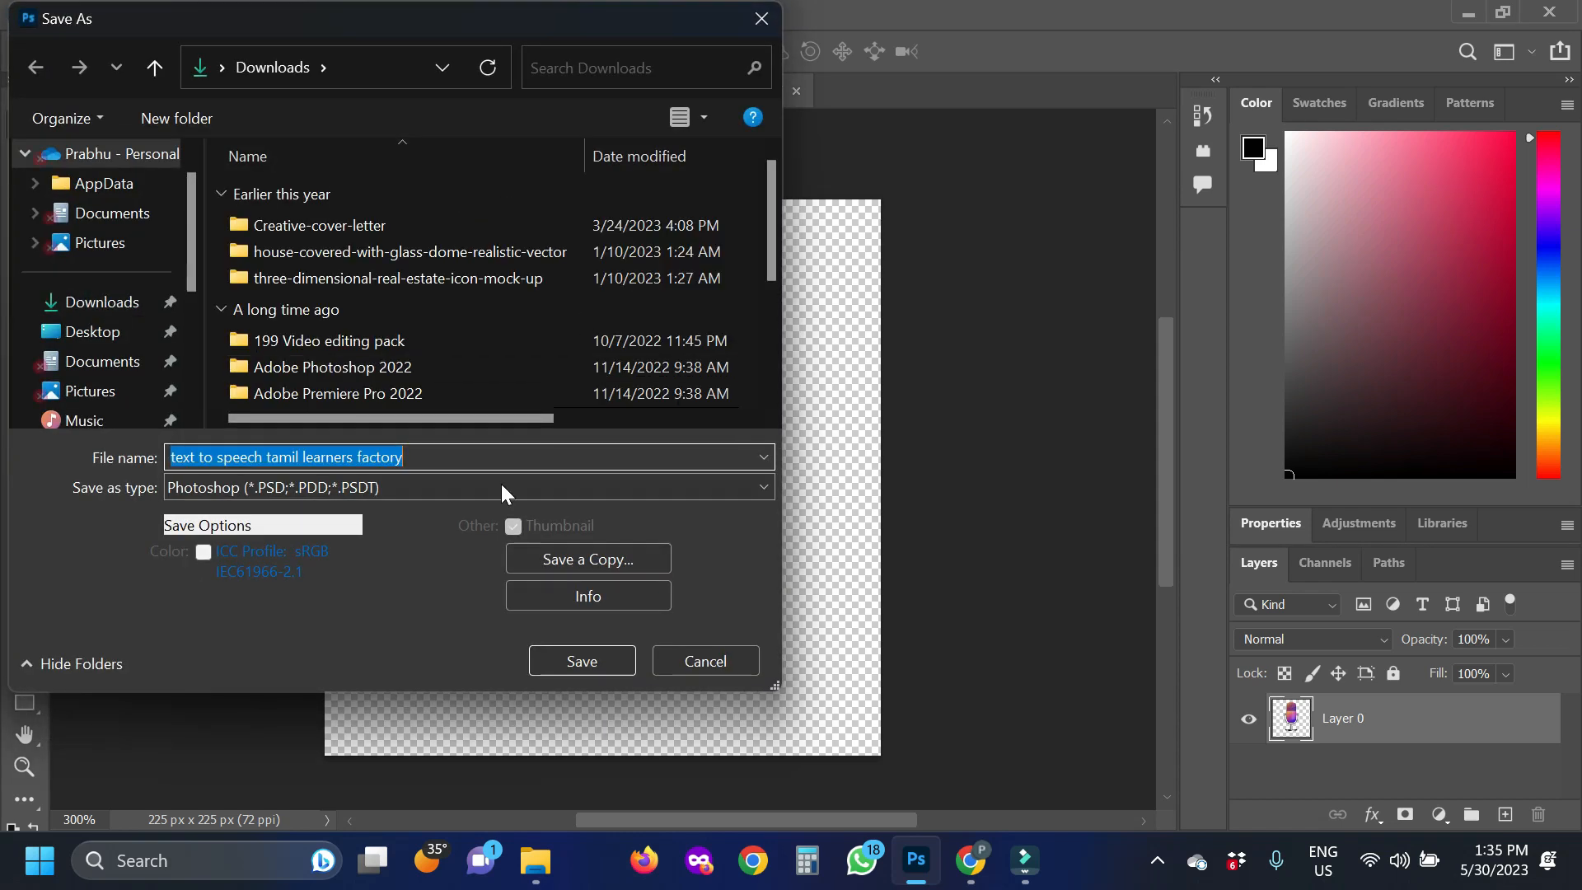
click(334, 486)
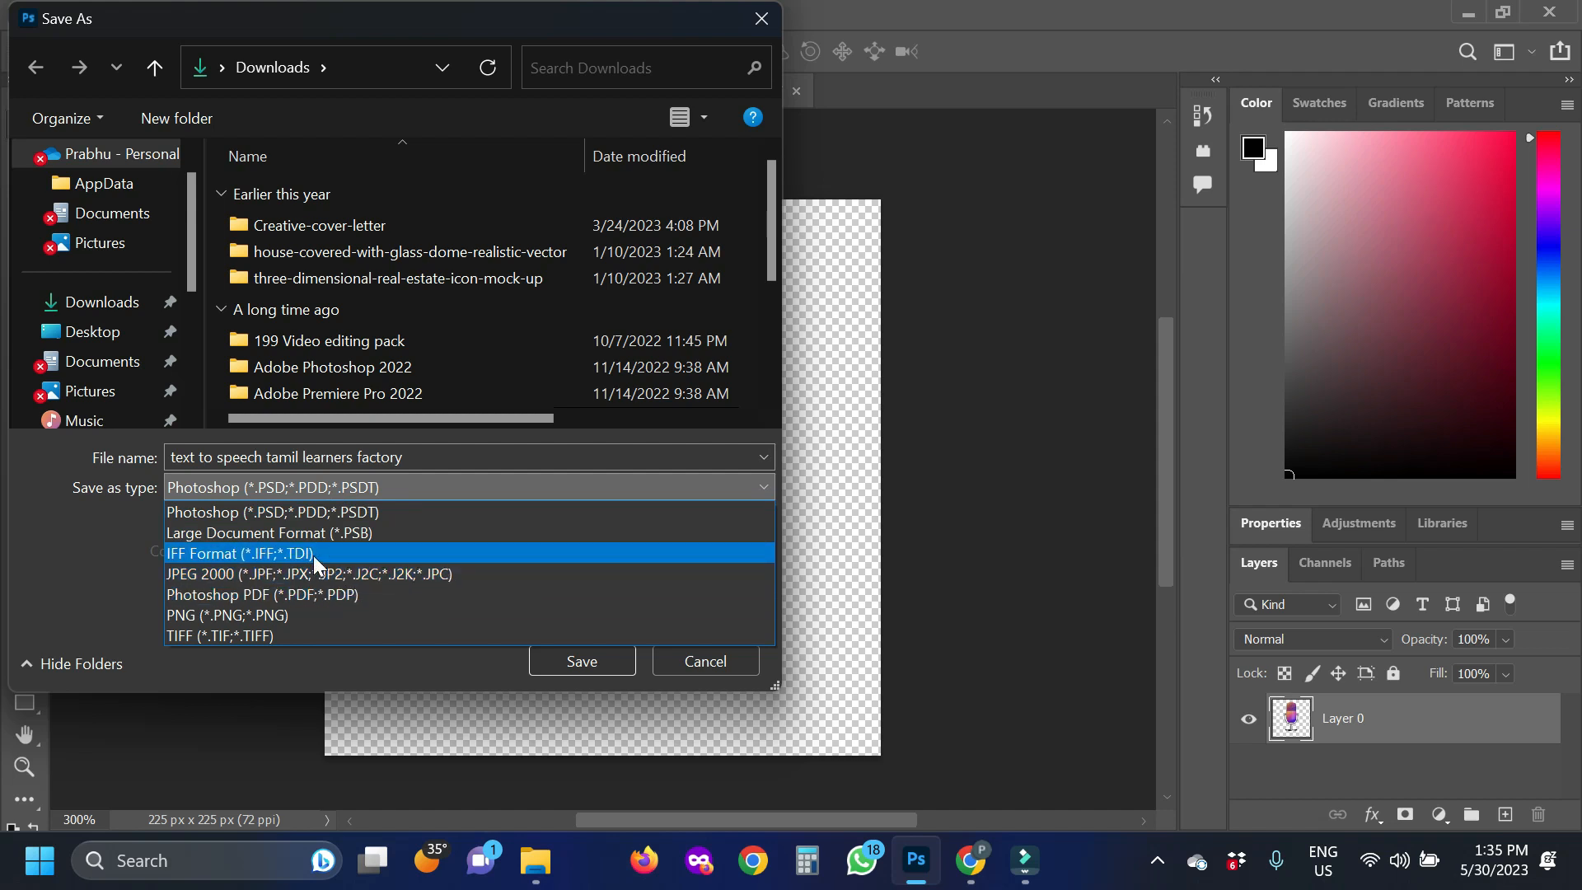
click(100, 592)
click(77, 541)
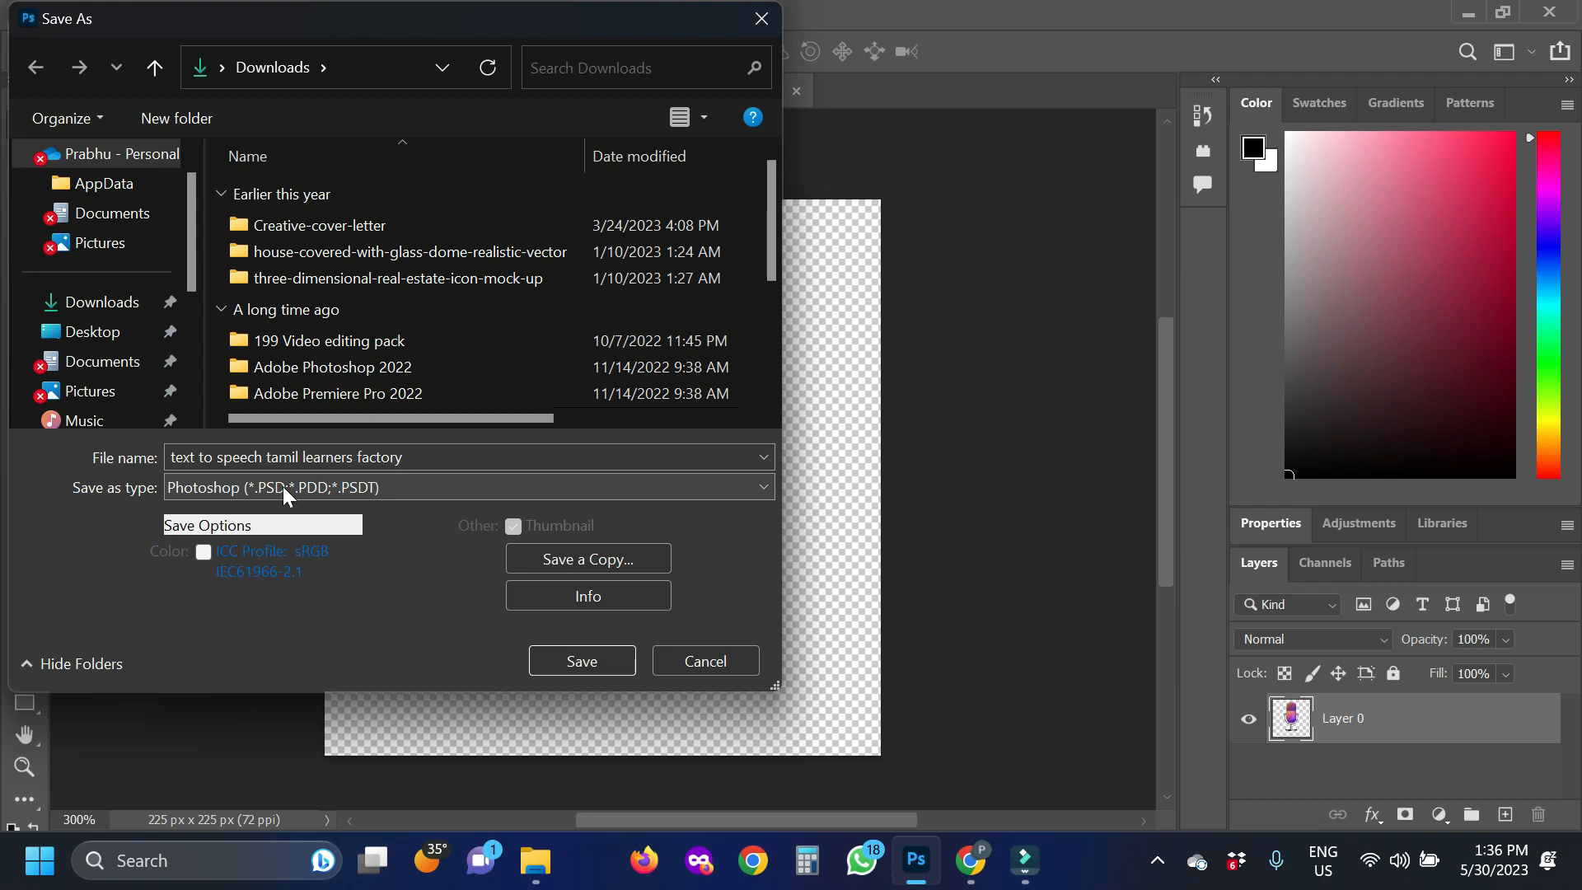
click(375, 488)
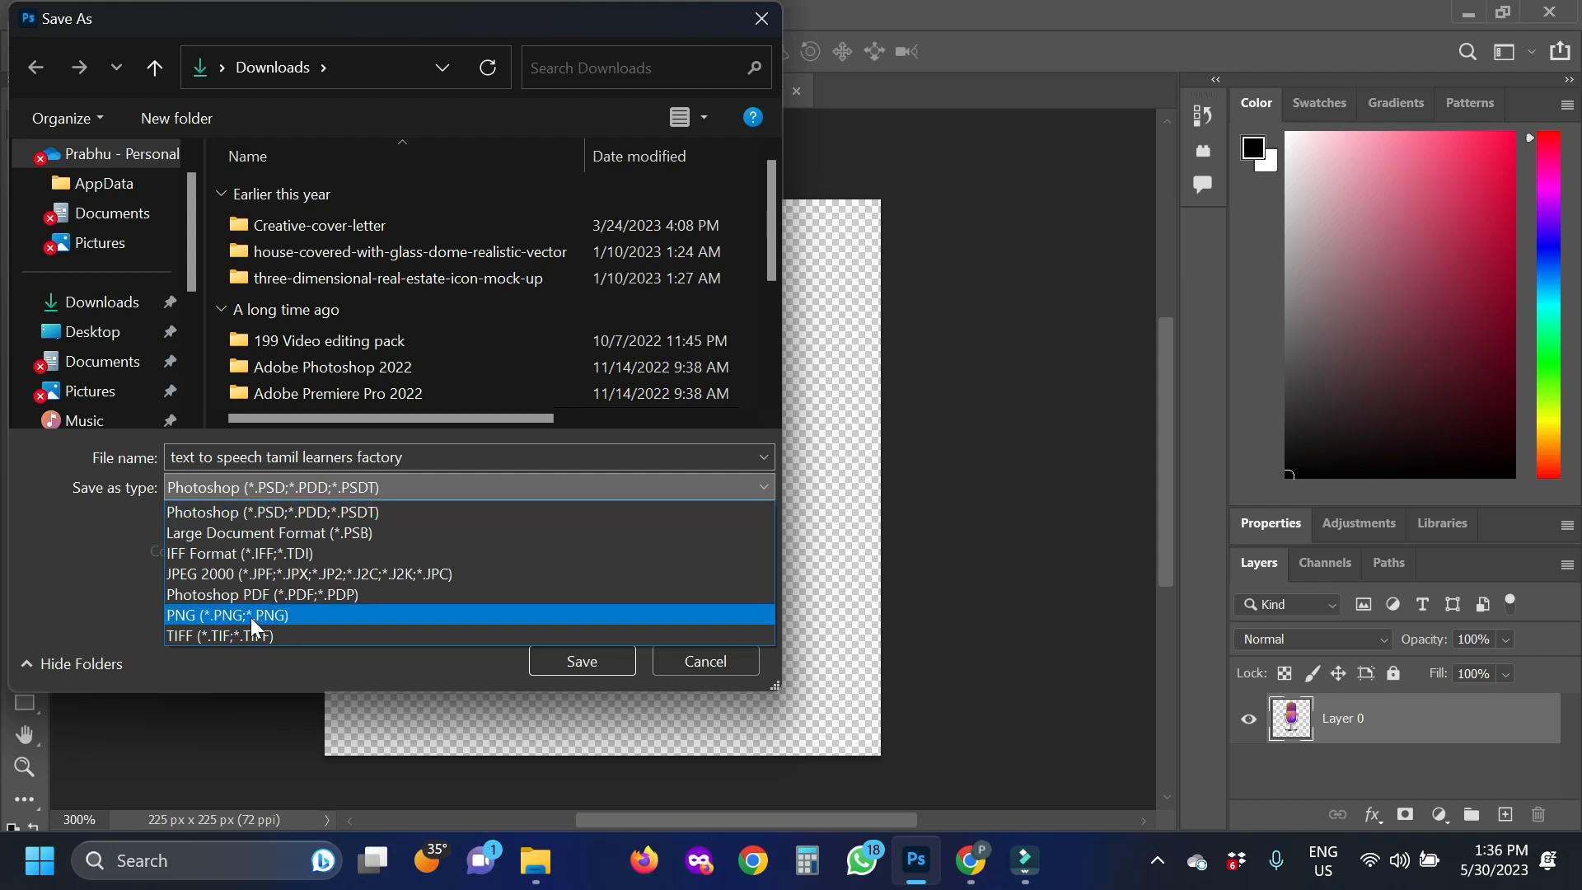
click(48, 562)
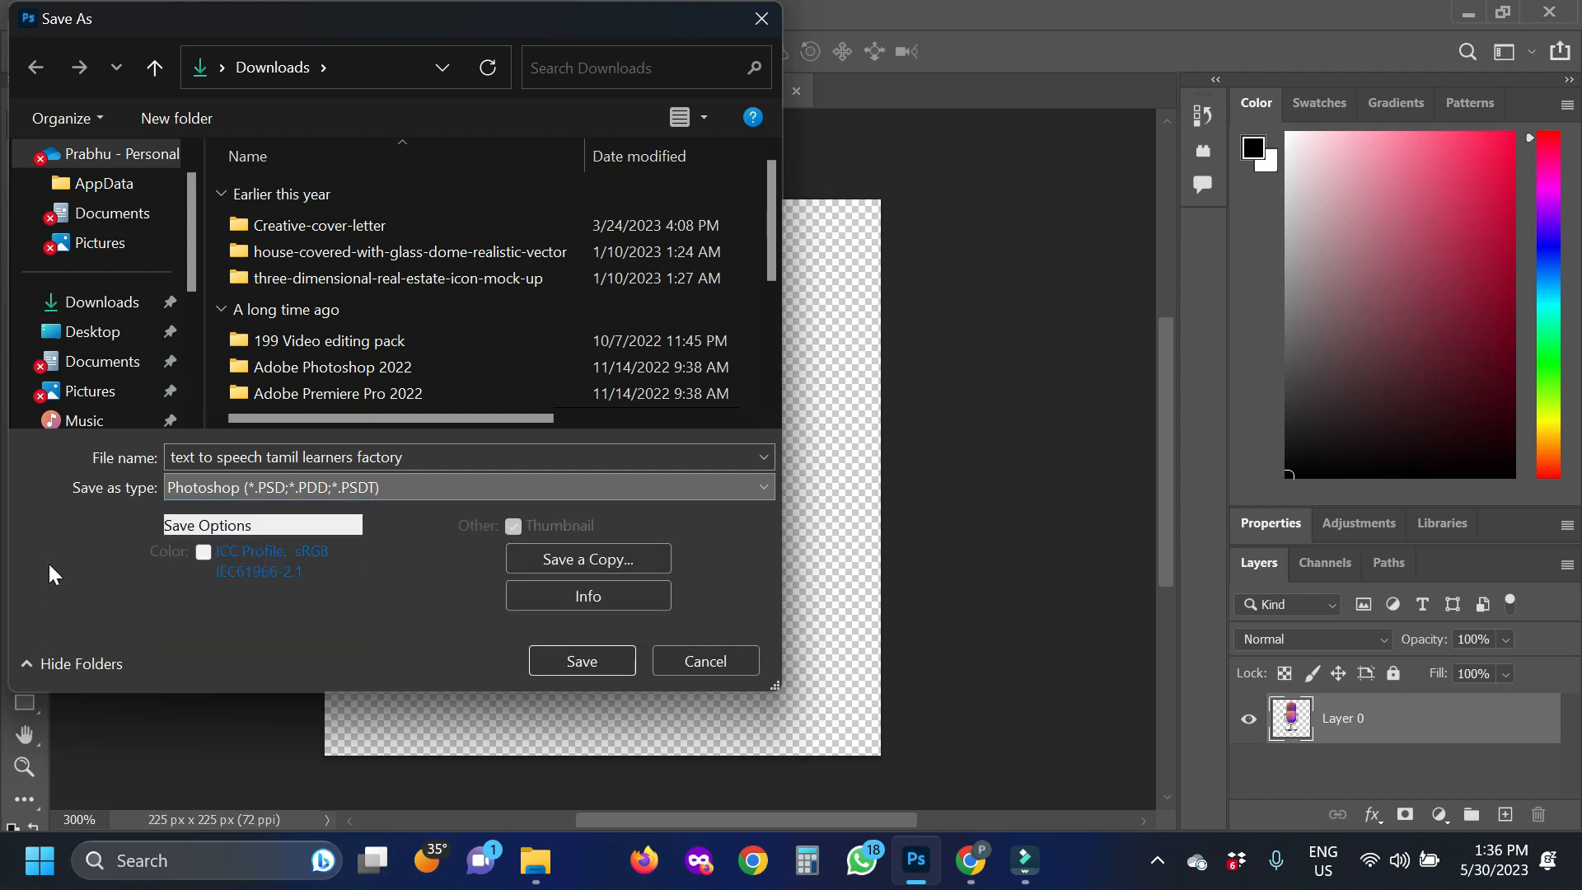
click(753, 674)
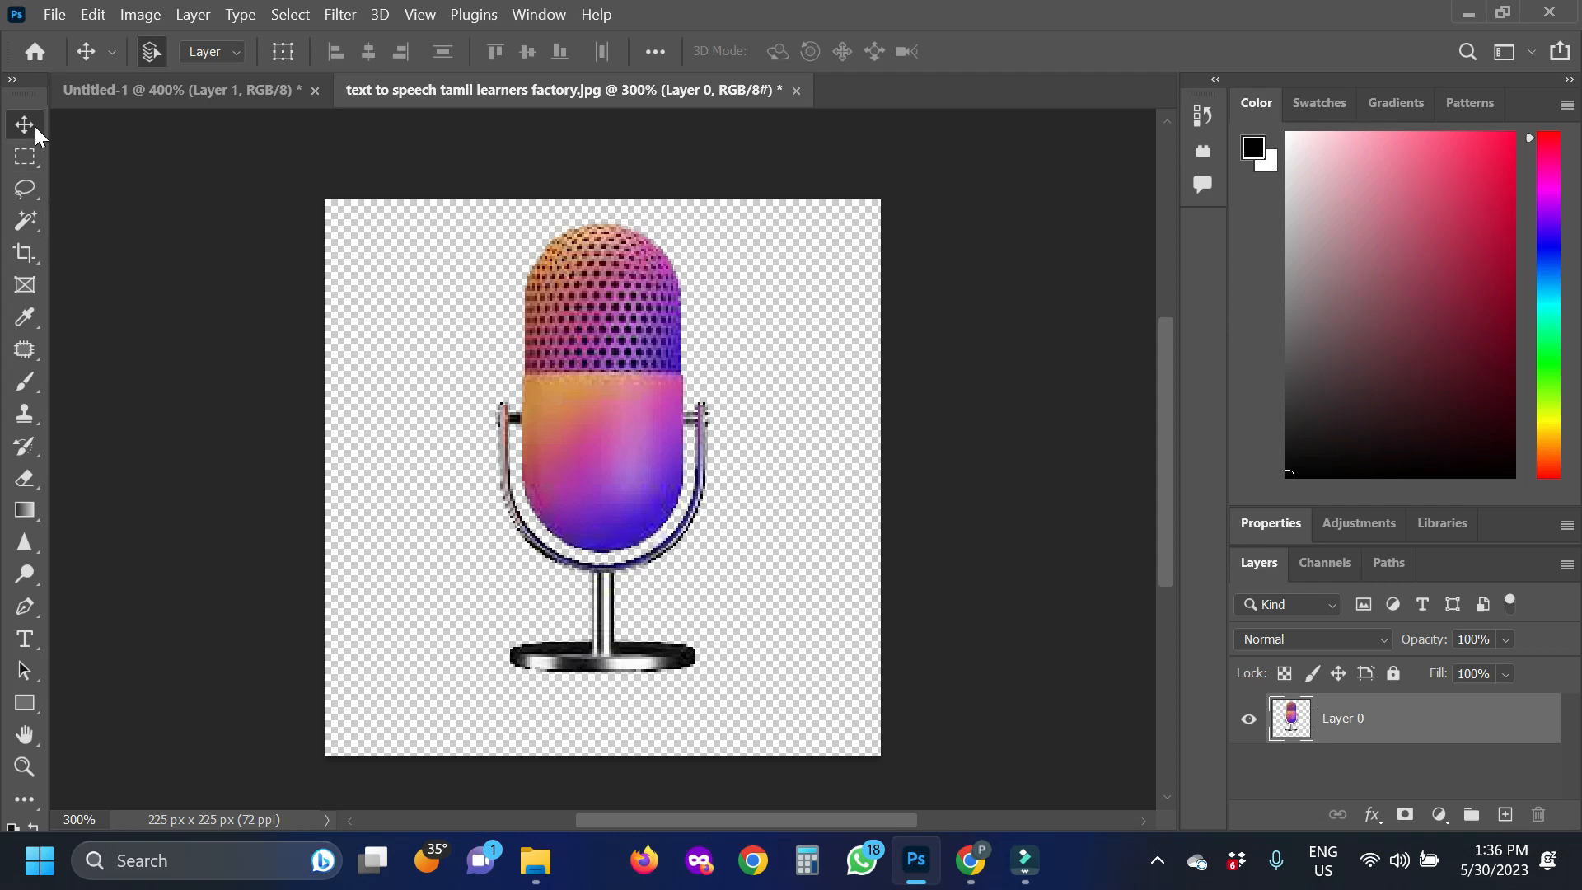
Step: Copy the cleaned microphone into the Untitled-1 document as a new layer, placing it to the left of the existing microphone
drag(616, 449, 179, 91)
drag(251, 216, 329, 518)
drag(581, 480, 678, 498)
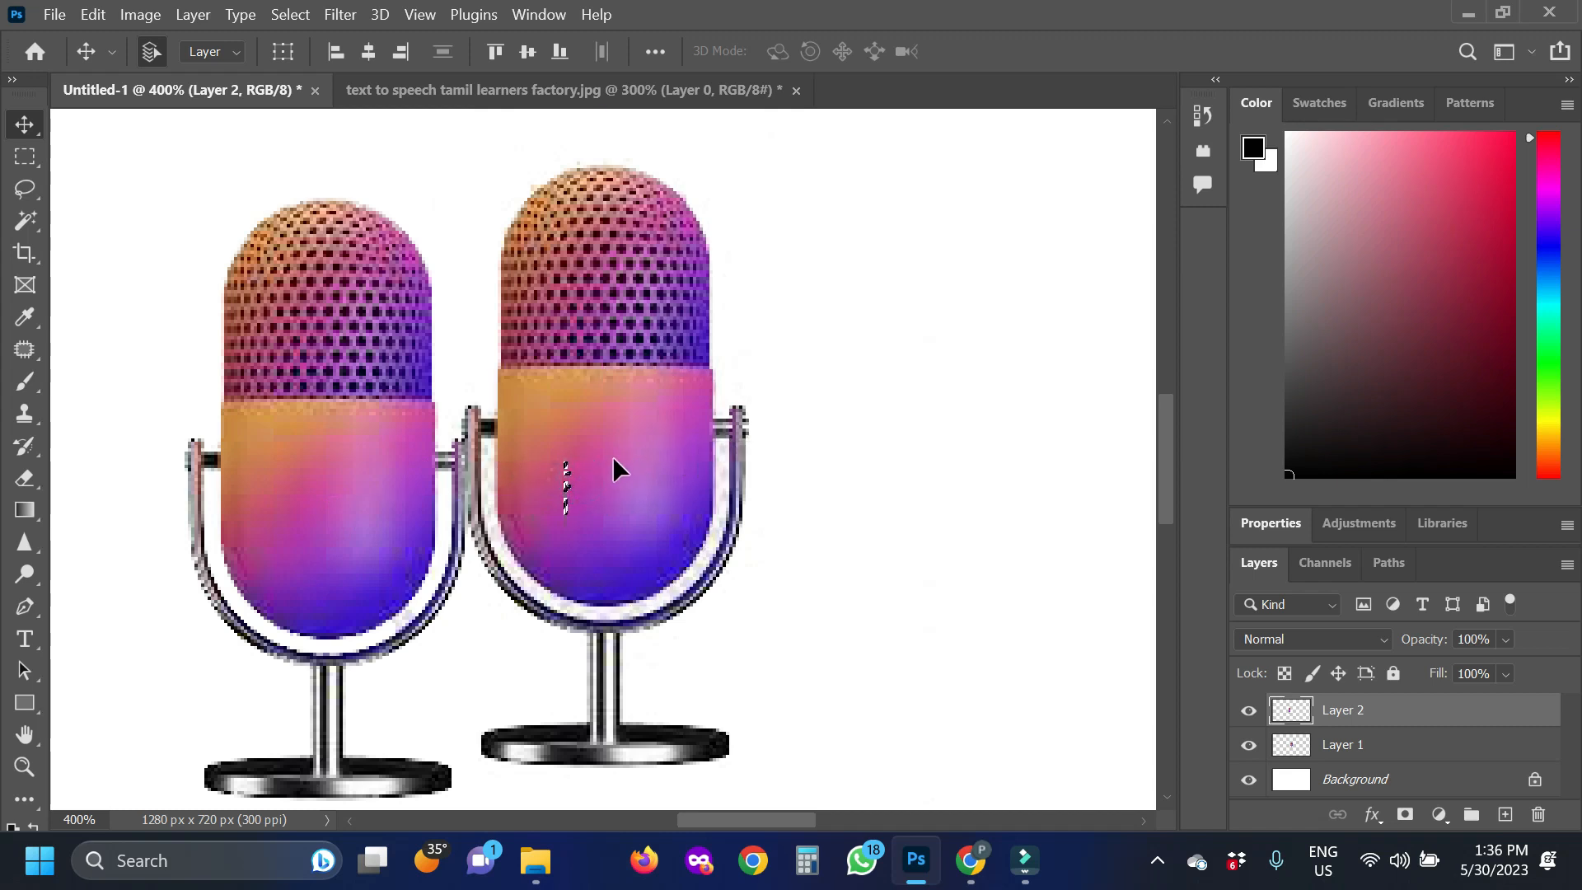
Step: Separate the two microphones for comparison by moving Layer 1 to the right and Layer 2 up and to the left
click(1318, 744)
drag(564, 382, 778, 357)
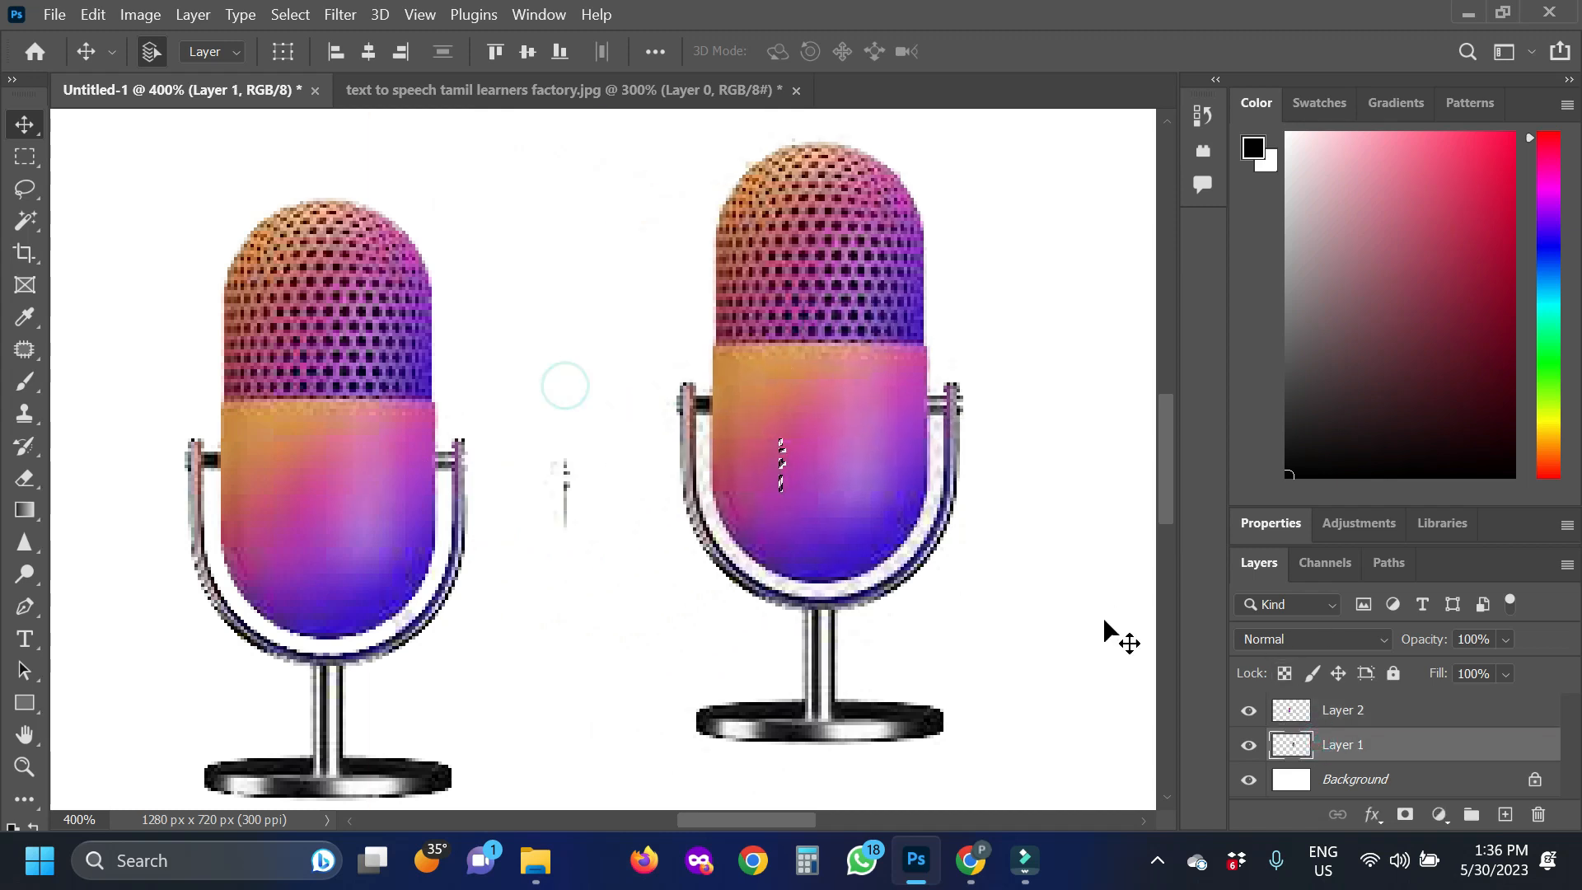
click(1335, 716)
drag(342, 446, 271, 369)
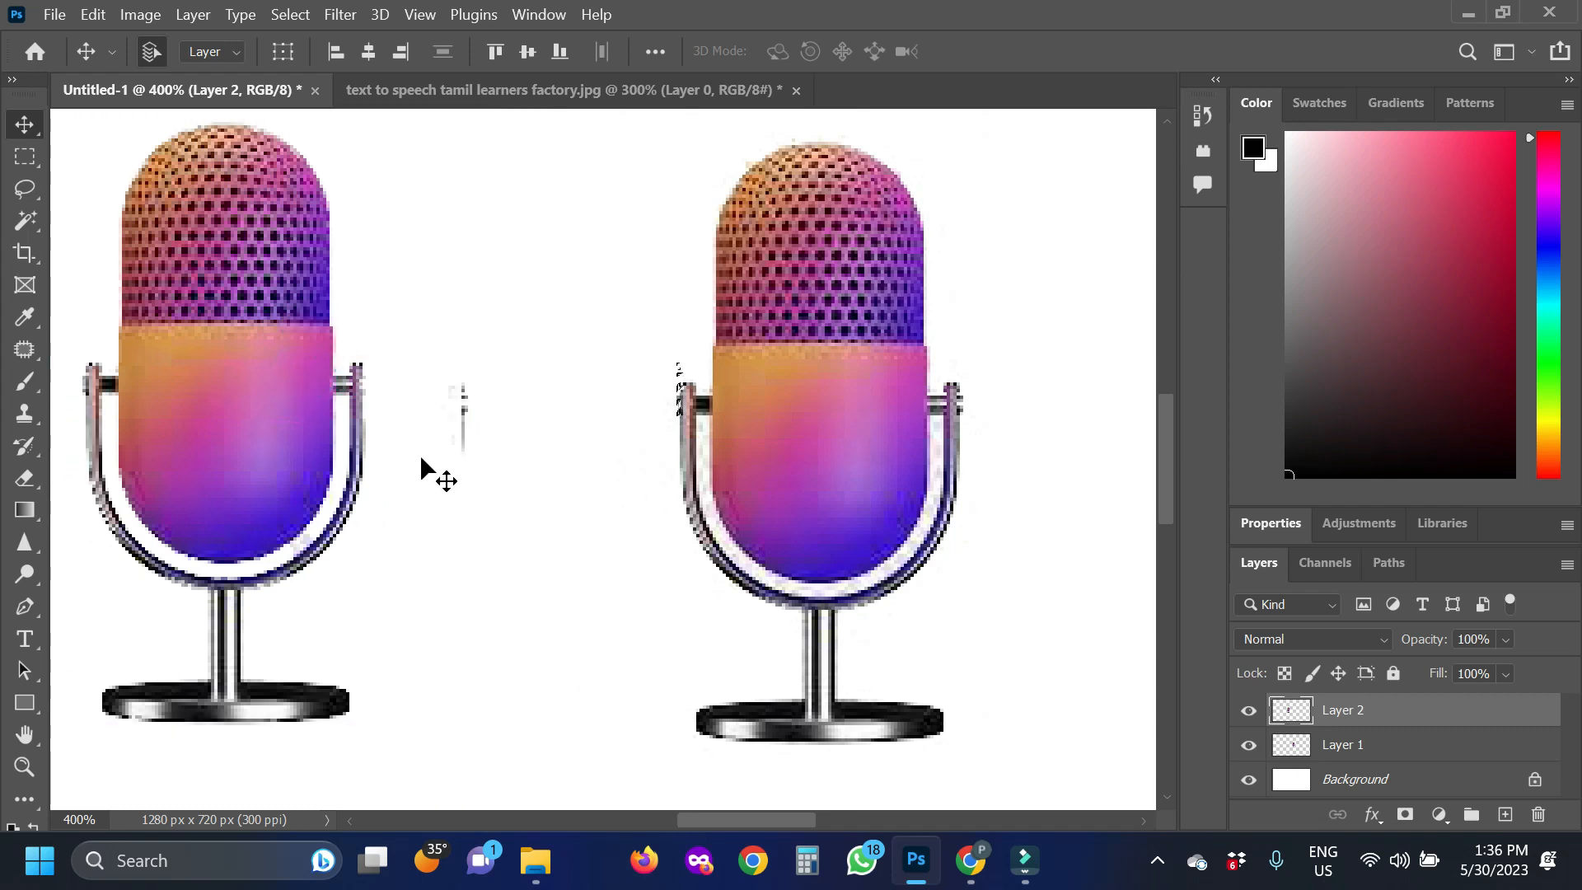
Step: Choose the Eraser Tool and make Layer 1 the active layer
click(23, 477)
click(115, 476)
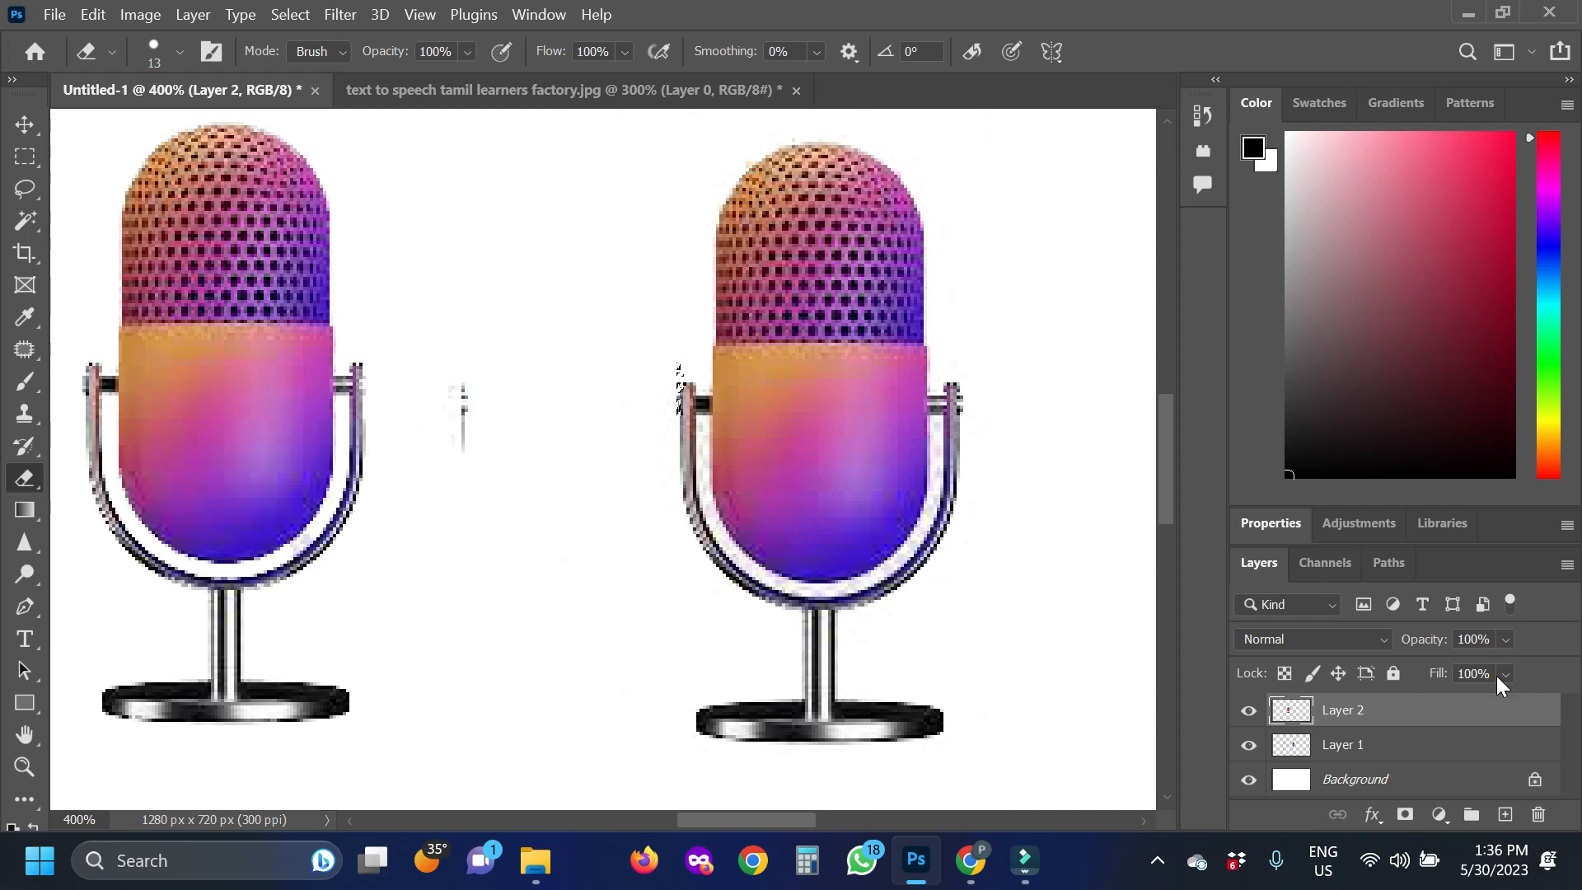
click(1425, 746)
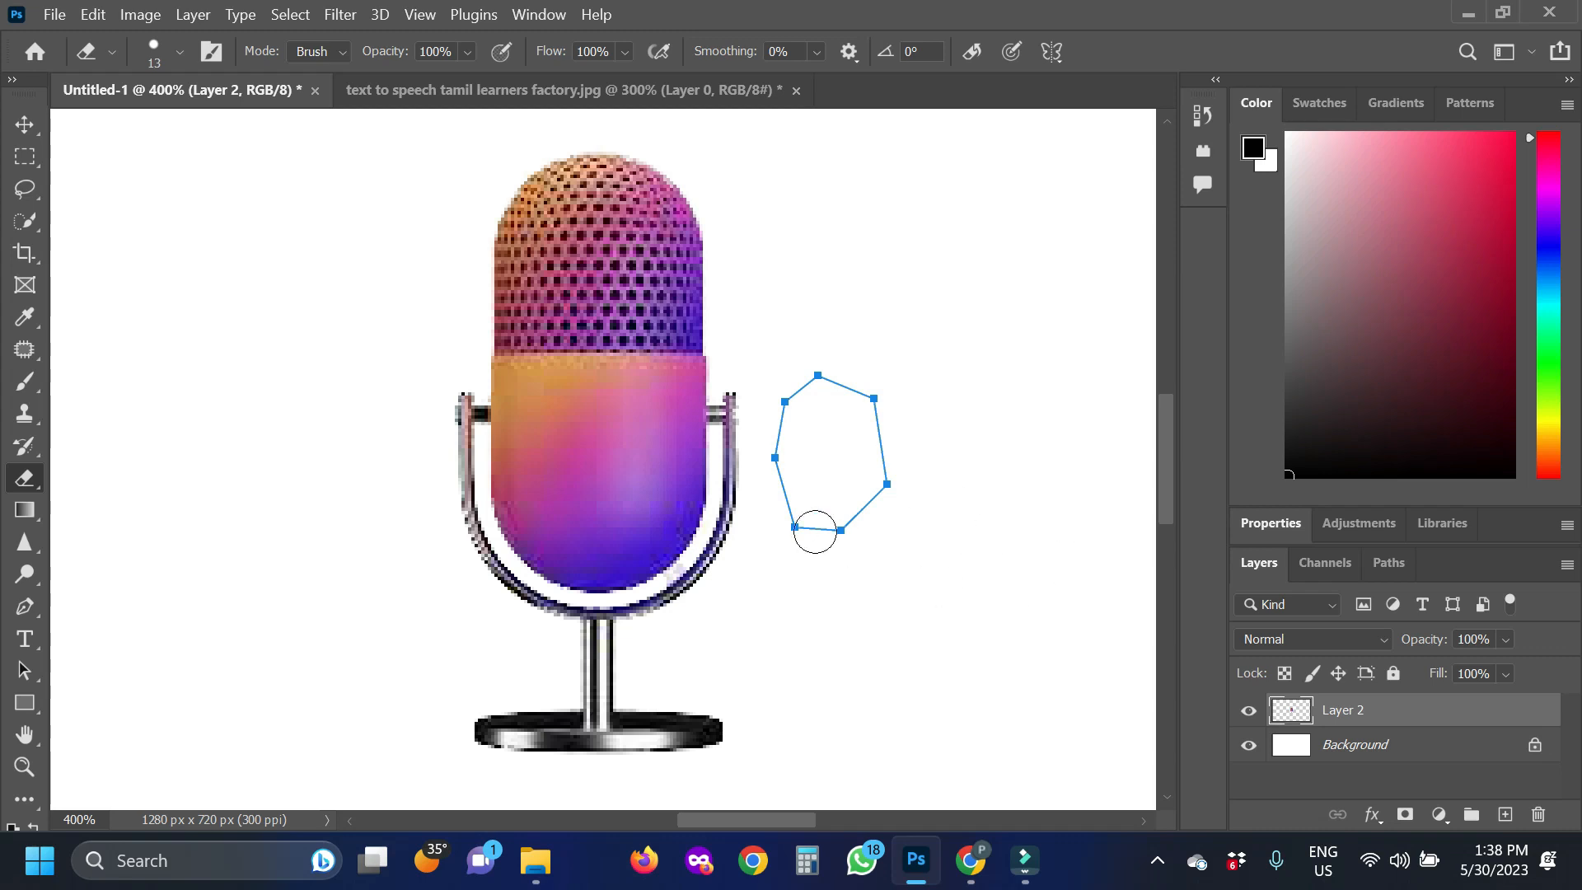
Step: Dismiss the path beside the microphone and use the Move tool to shift the Layer 2 microphone to the right
key(v)
click(911, 587)
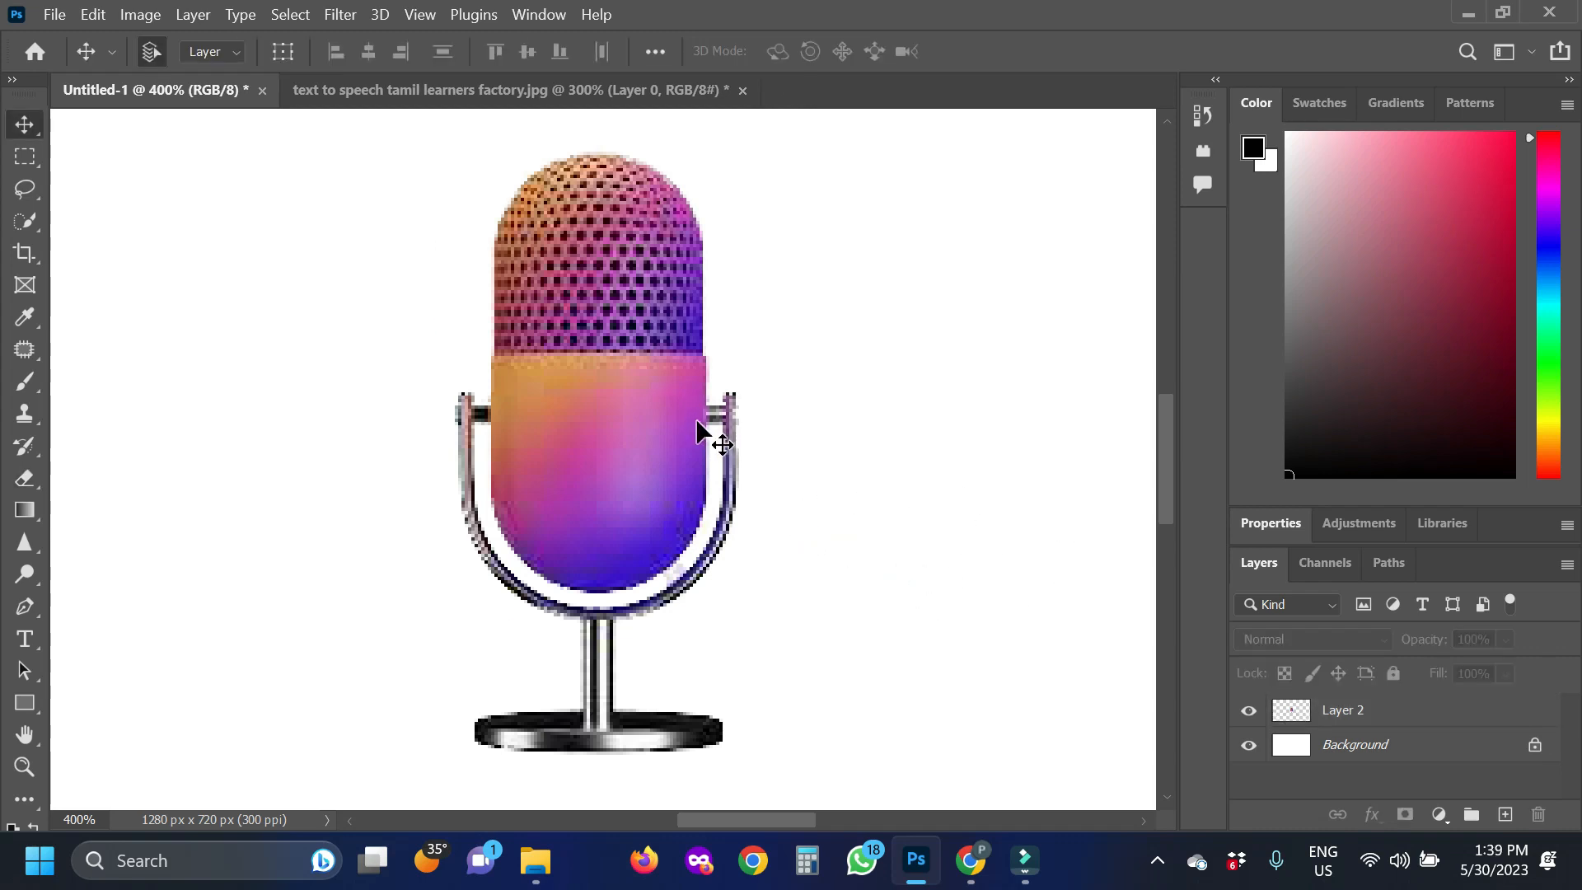
drag(583, 321, 898, 331)
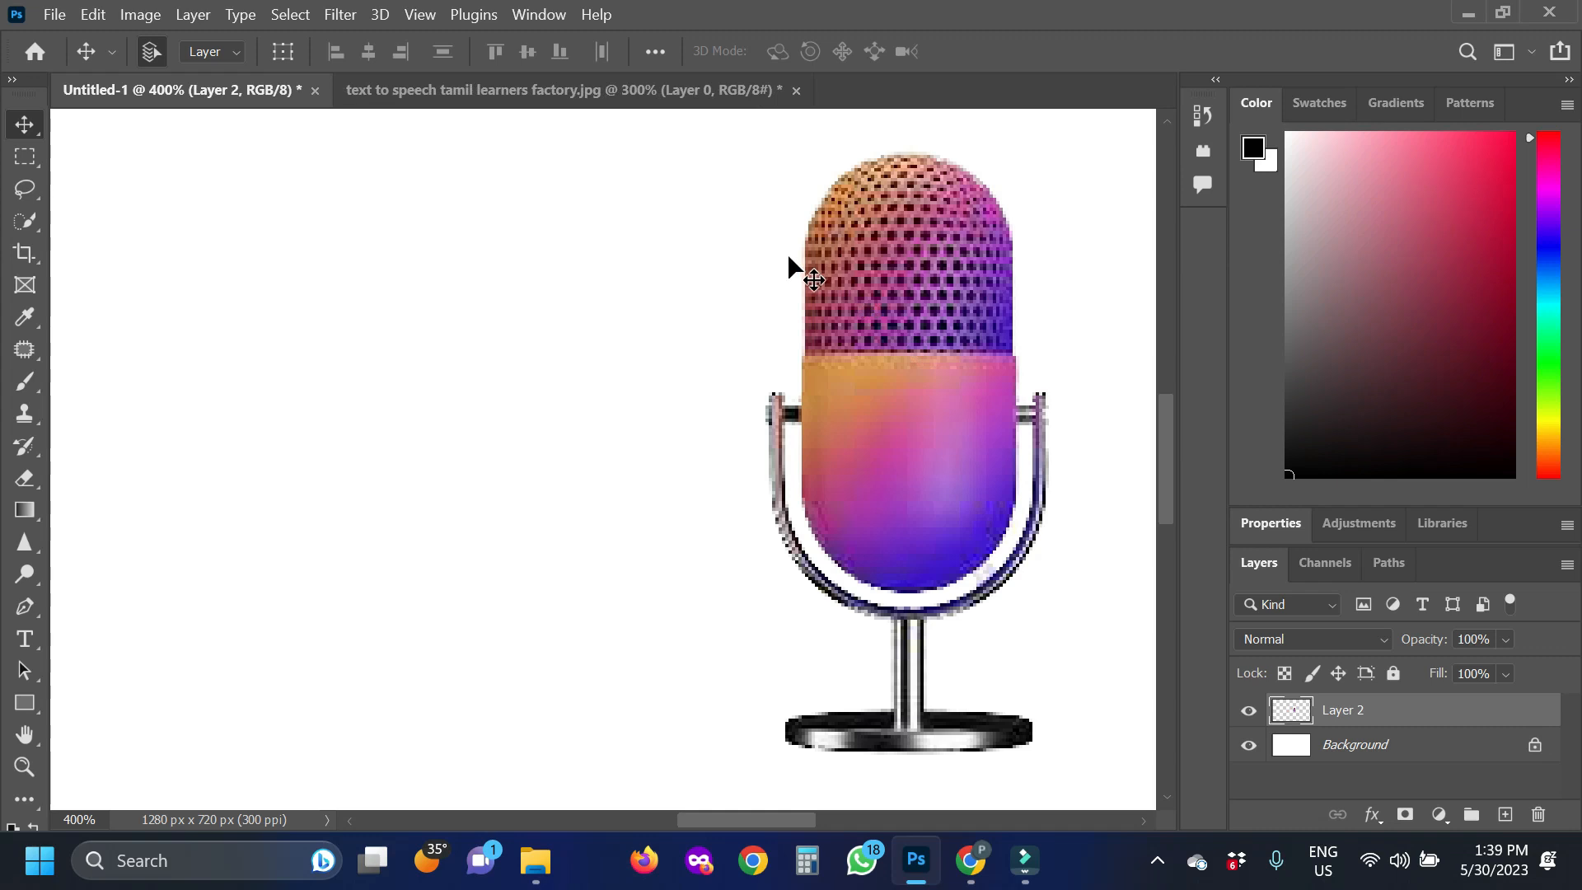